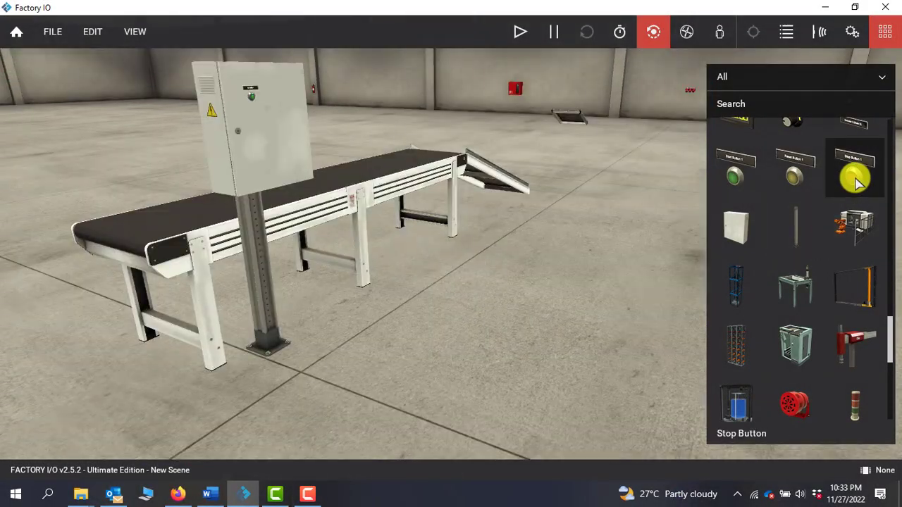
Step: Place a stop button on the electric switchboard's door beside the existing button, adjusting its horizontal and vertical position
{"action": "left_click_drag", "start_coordinate": [855, 182], "coordinate": [281, 138]}
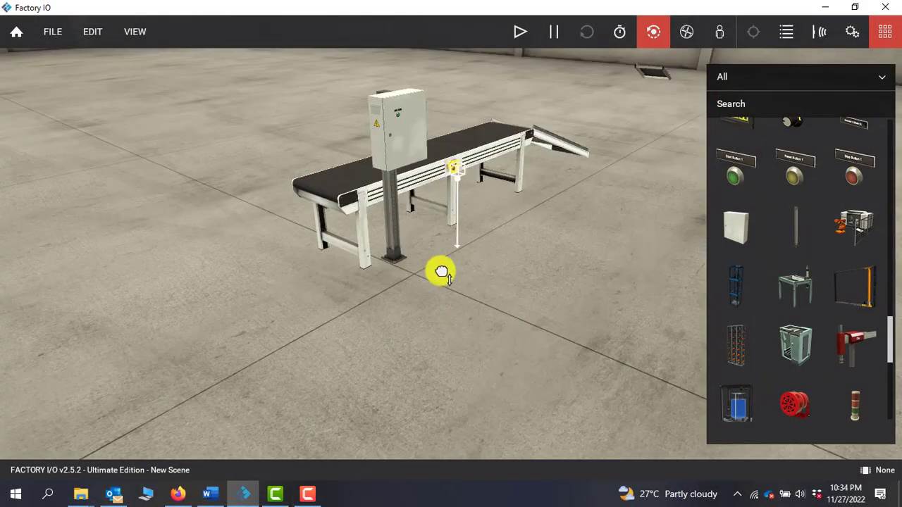
{"action": "right_click", "coordinate": [454, 114]}
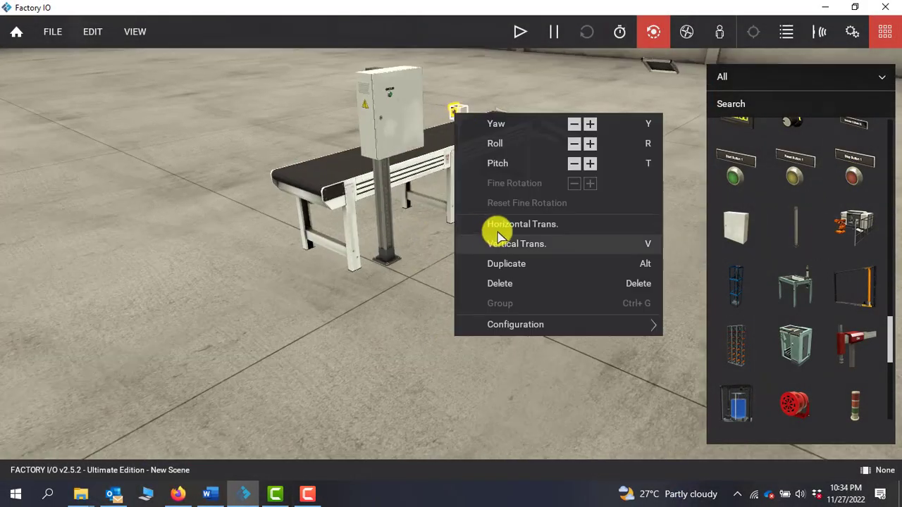
{"action": "left_click", "coordinate": [499, 224]}
{"action": "left_click", "coordinate": [409, 123]}
{"action": "right_click_drag", "start_coordinate": [409, 122], "coordinate": [421, 128]}
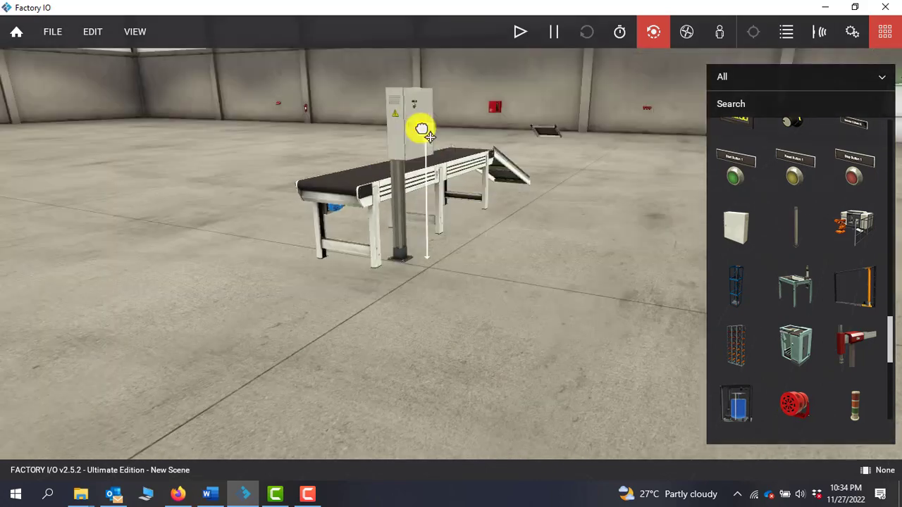
{"action": "right_click", "coordinate": [429, 136]}
{"action": "left_click", "coordinate": [467, 257]}
{"action": "left_click_drag", "start_coordinate": [430, 241], "coordinate": [427, 105]}
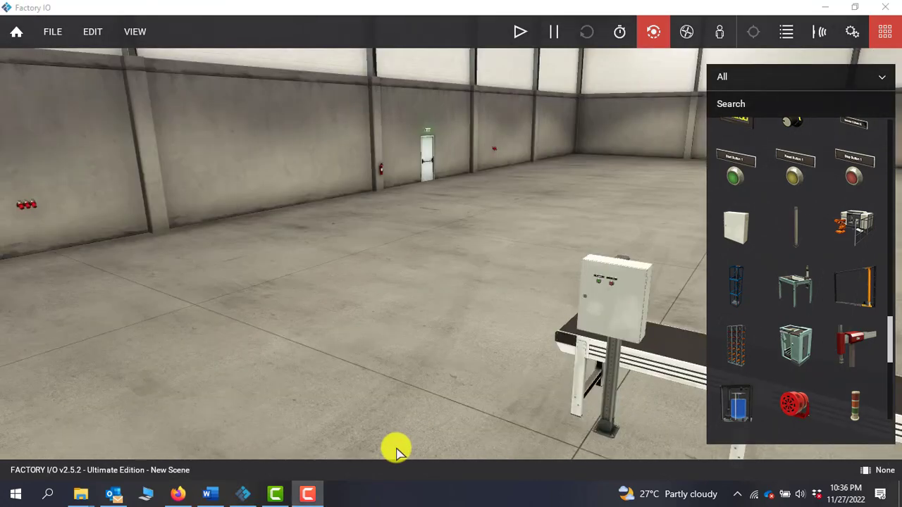
{"action": "left_click_drag", "start_coordinate": [610, 284], "coordinate": [649, 263]}
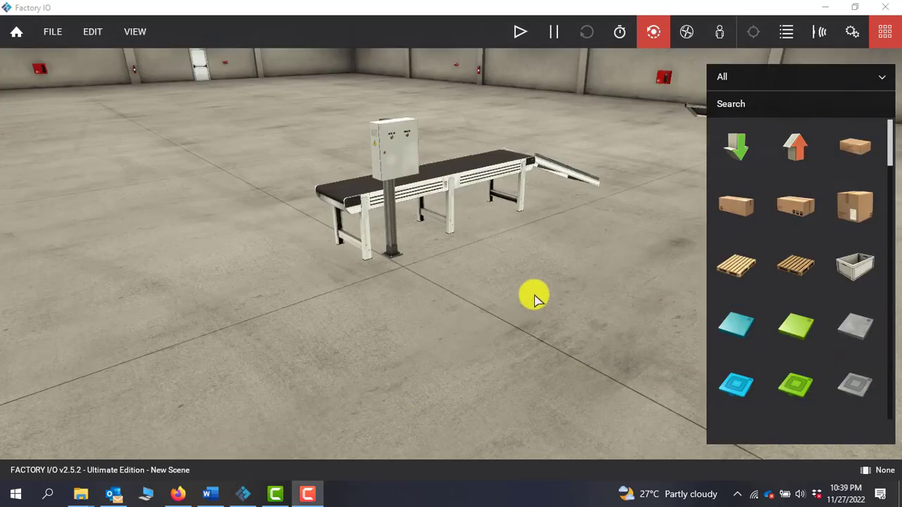
Step: Add an emitter to the scene and position it over the free end of the belt conveyor
{"action": "left_click_drag", "start_coordinate": [736, 147], "coordinate": [456, 299]}
{"action": "right_click", "coordinate": [445, 284]}
{"action": "left_click", "coordinate": [483, 145]}
{"action": "right_click", "coordinate": [444, 270]}
{"action": "left_click", "coordinate": [497, 146]}
{"action": "left_click_drag", "start_coordinate": [438, 204], "coordinate": [344, 206]}
{"action": "right_click_drag", "start_coordinate": [350, 213], "coordinate": [611, 275]}
Step: Add a remover to the scene and position it near the lower end of the chute conveyor
{"action": "left_click_drag", "start_coordinate": [796, 146], "coordinate": [601, 239]}
{"action": "right_click_drag", "start_coordinate": [602, 239], "coordinate": [422, 289]}
{"action": "left_click_drag", "start_coordinate": [334, 308], "coordinate": [341, 308]}
{"action": "right_click_drag", "start_coordinate": [474, 312], "coordinate": [612, 173]}
{"action": "right_click_drag", "start_coordinate": [120, 291], "coordinate": [457, 251]}
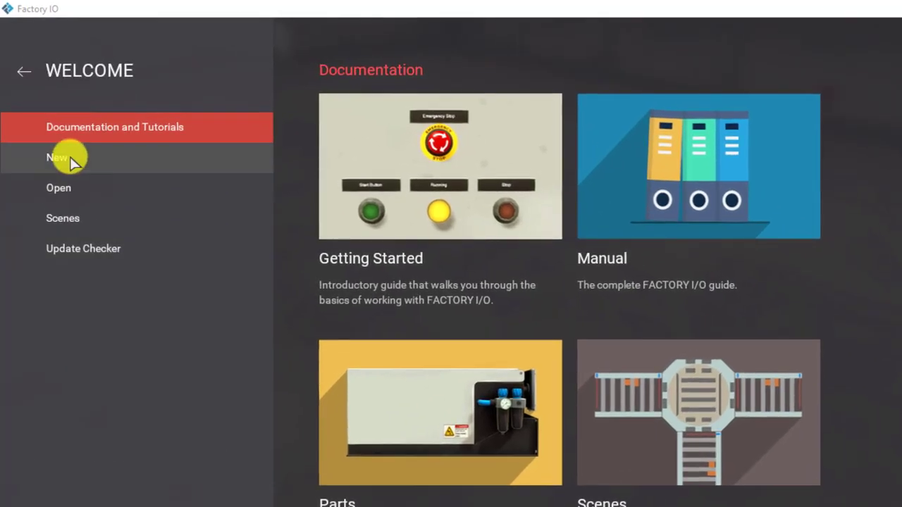
Step: Create a new scene and place a 4 m belt conveyor on the factory floor
{"action": "left_click", "coordinate": [70, 157]}
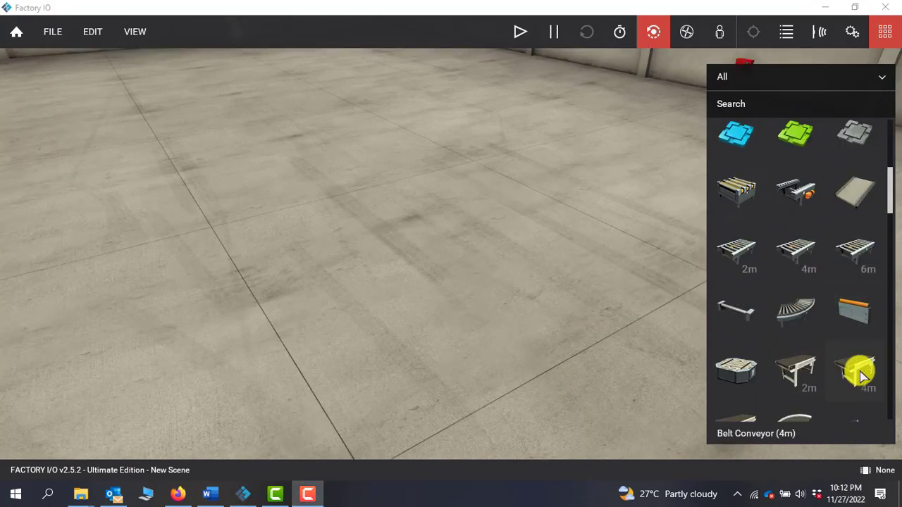
{"action": "left_click_drag", "start_coordinate": [861, 375], "coordinate": [396, 265]}
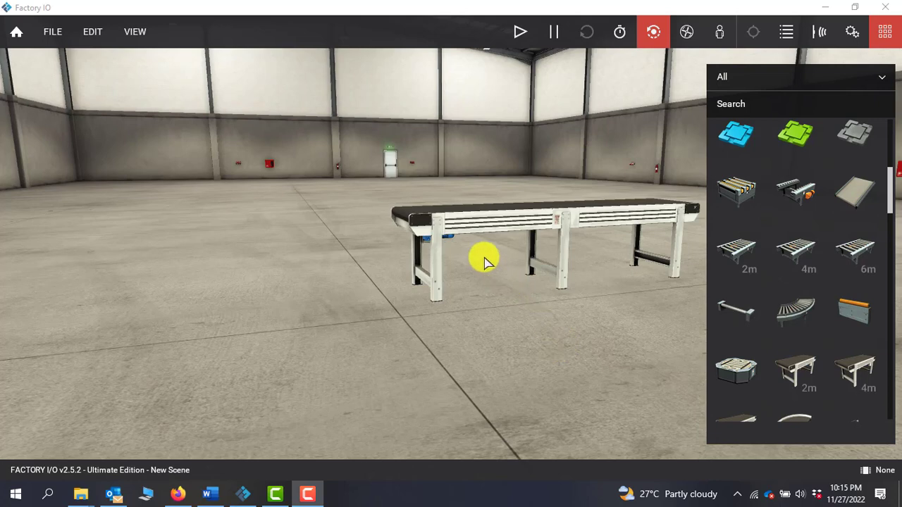
Step: Move the belt conveyor a short distance along the floor and deselect it
{"action": "left_click", "coordinate": [453, 246]}
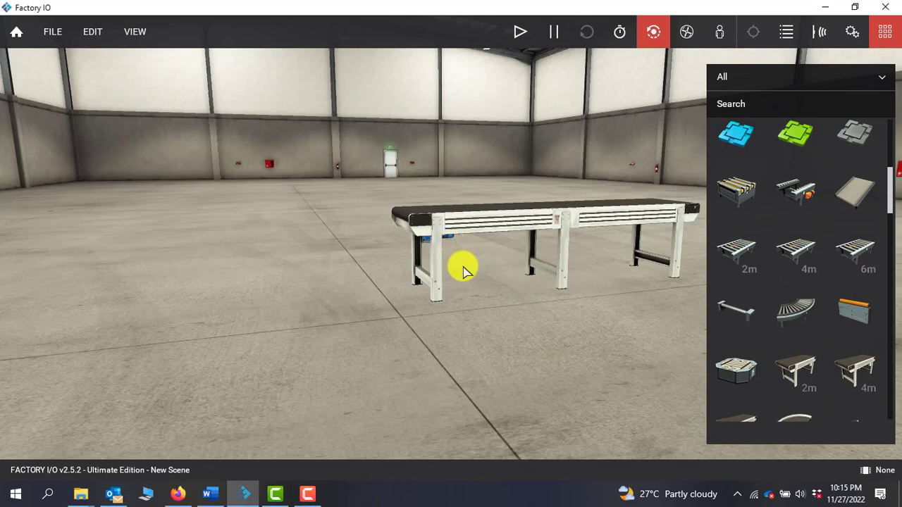
{"action": "scroll", "coordinate": [523, 339], "scroll_direction": "up", "scroll_amount": 5}
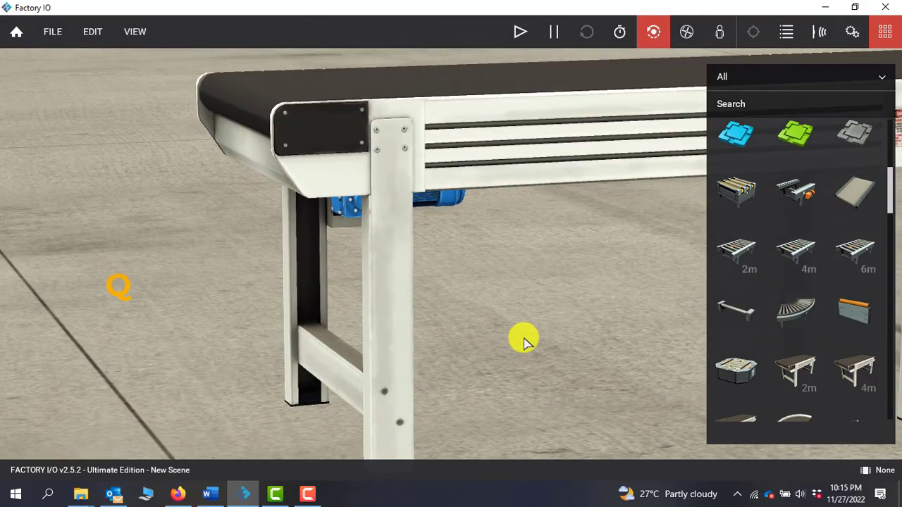
{"action": "scroll", "coordinate": [523, 343], "scroll_direction": "down", "scroll_amount": 5}
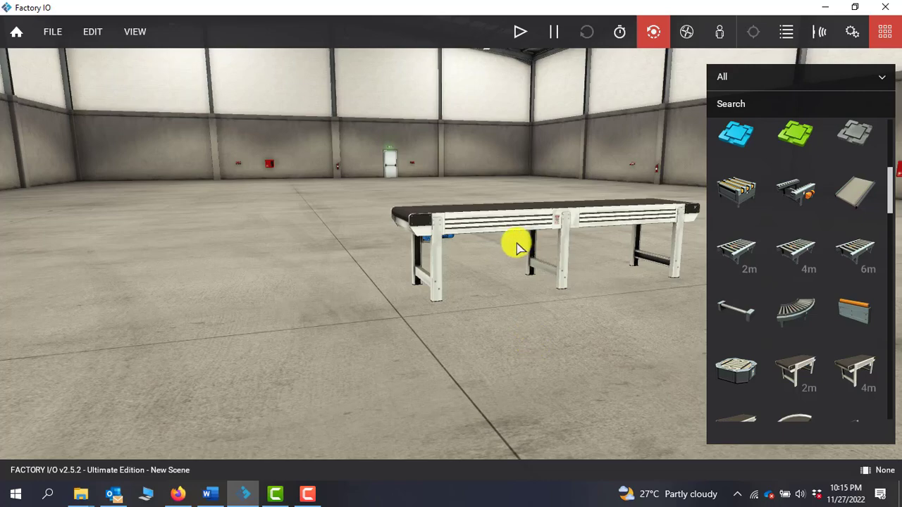
{"action": "scroll", "coordinate": [493, 248], "scroll_direction": "up", "scroll_amount": 2}
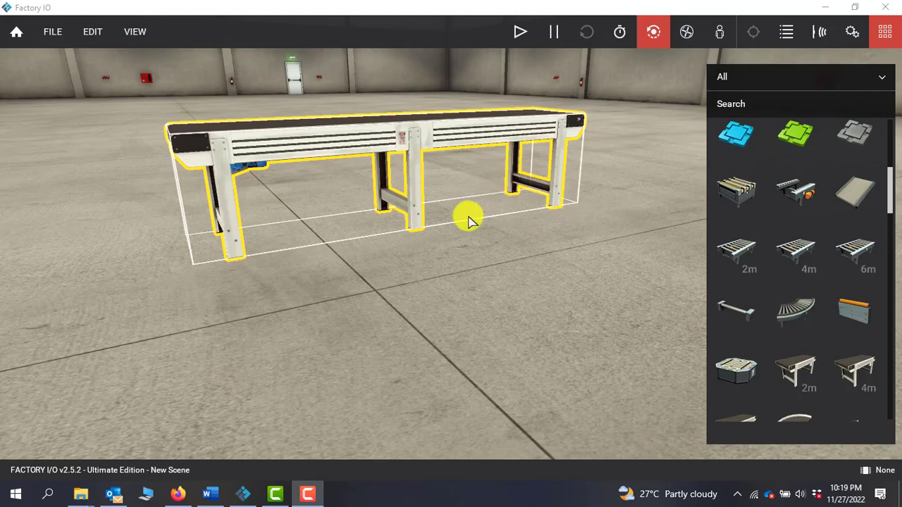
{"action": "left_click", "coordinate": [332, 143]}
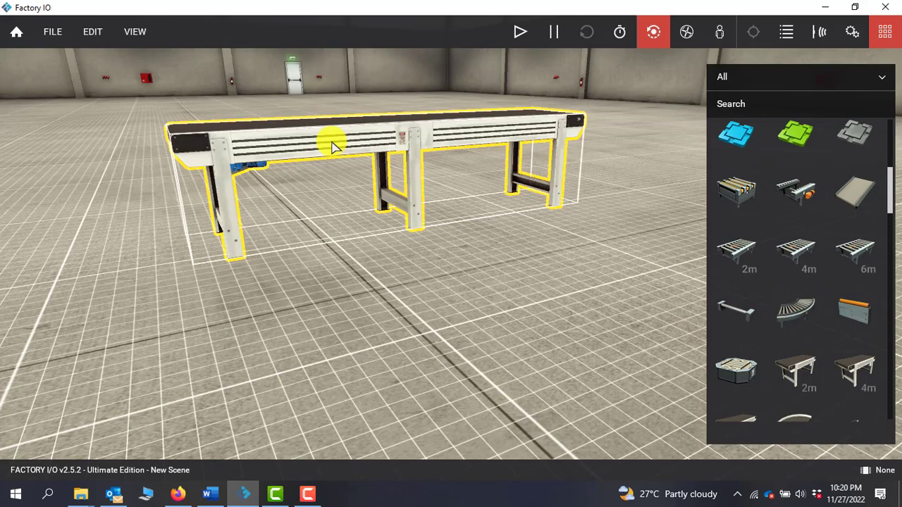
{"action": "left_click_drag", "start_coordinate": [333, 144], "coordinate": [421, 154]}
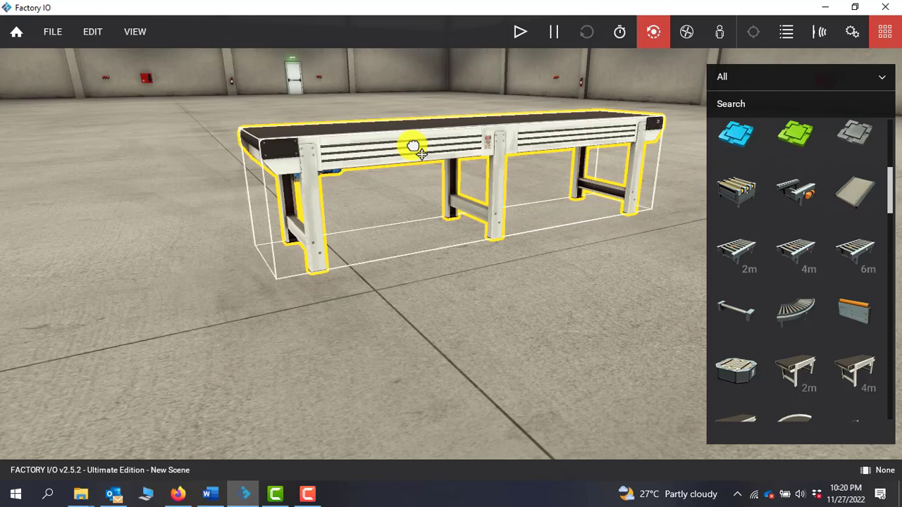
{"action": "left_click", "coordinate": [503, 301]}
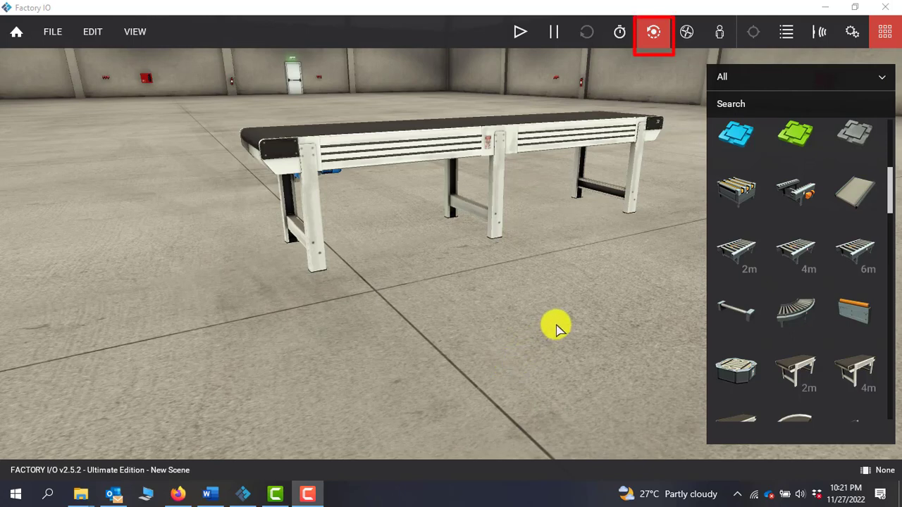
Step: Try the fly camera mode for navigating the scene
{"action": "left_click", "coordinate": [686, 33]}
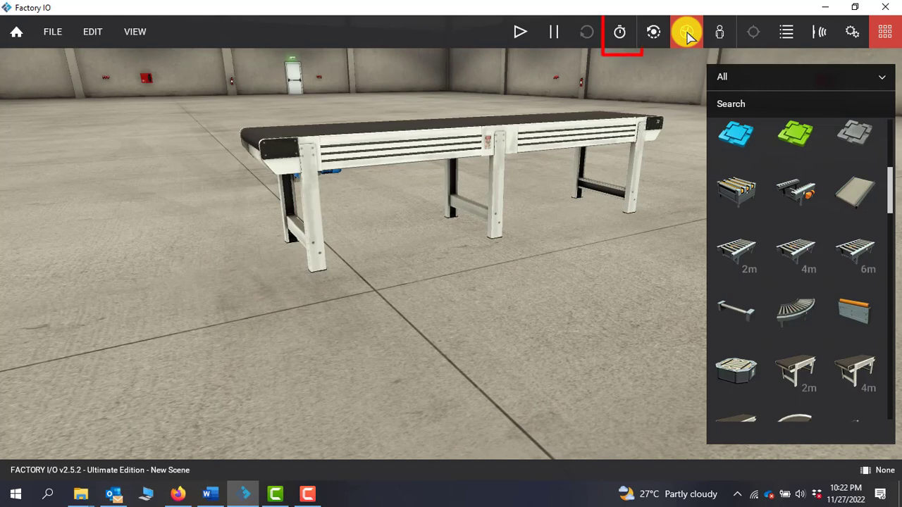
{"action": "left_click", "coordinate": [687, 35]}
{"action": "left_click", "coordinate": [619, 32]}
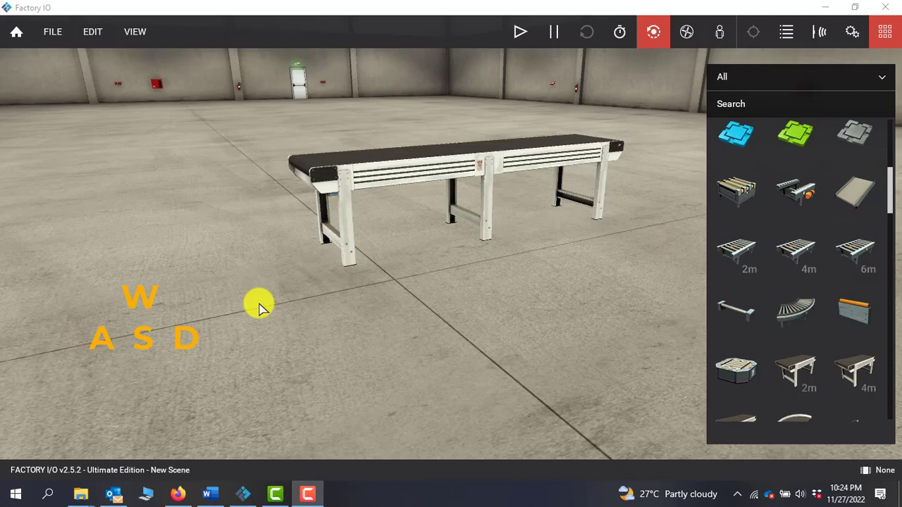
Step: Examine the belt conveyor by moving the camera forward, backward and sideways and orbiting around it
{"action": "key", "text": "w"}
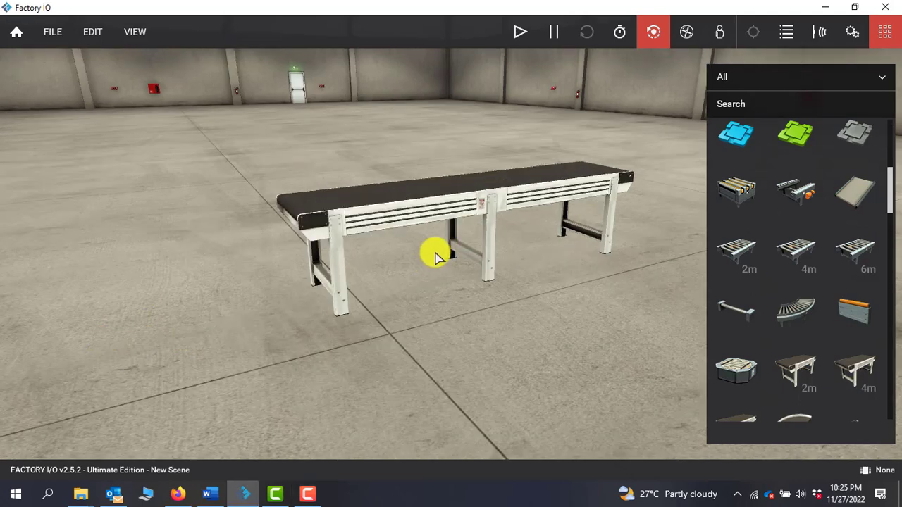
{"action": "key", "text": "w"}
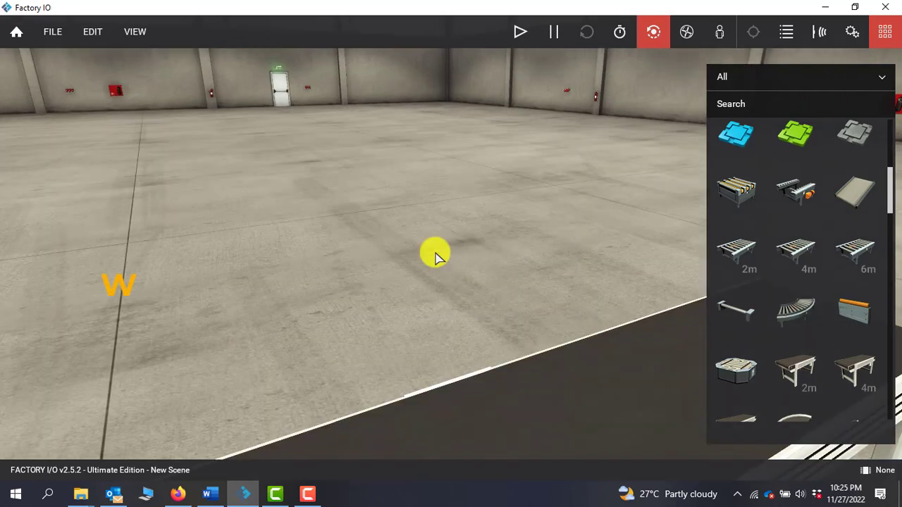
{"action": "key", "text": "s"}
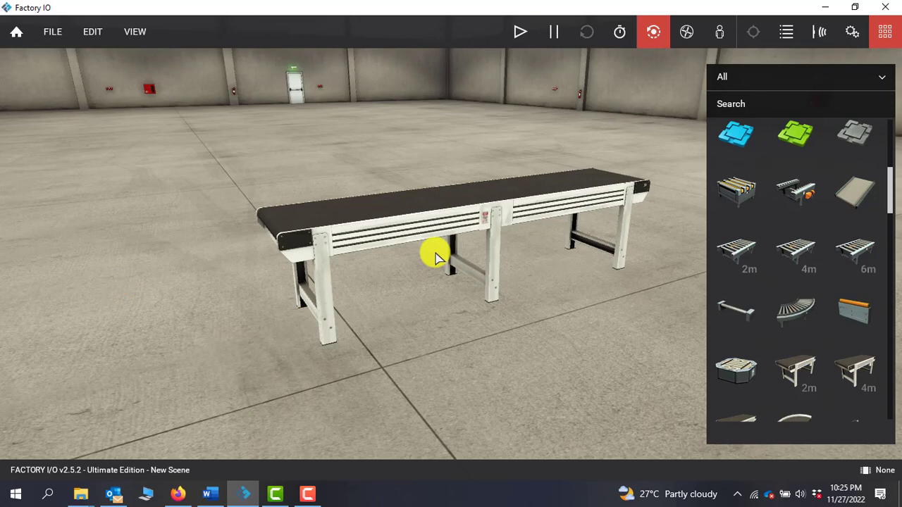
{"action": "key", "text": "a"}
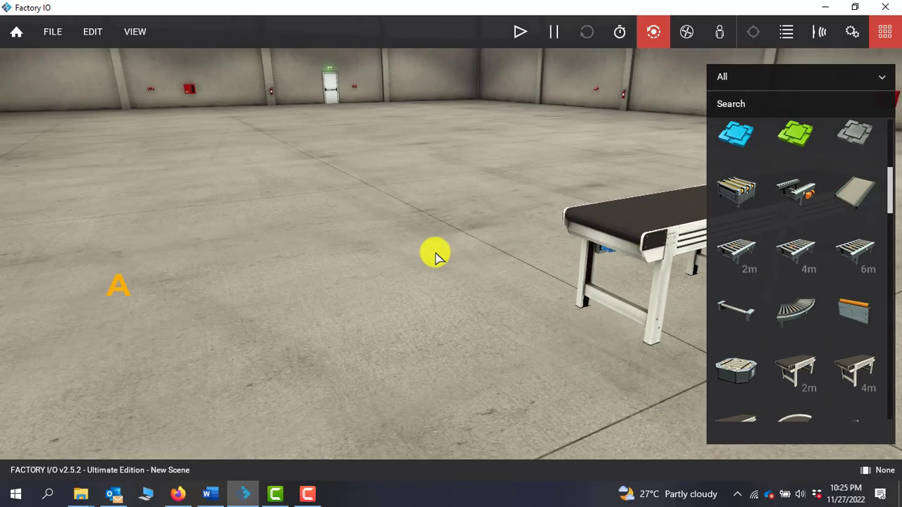
{"action": "key", "text": "d"}
{"action": "key", "text": "d"}
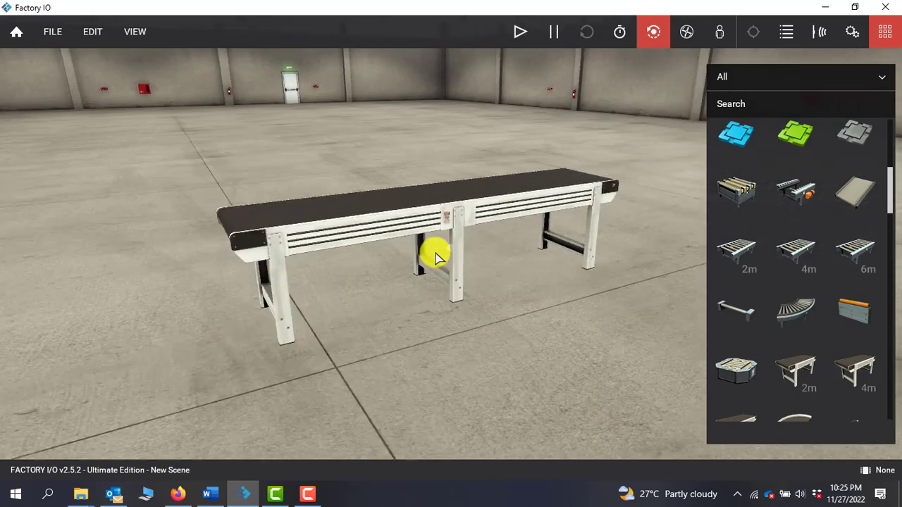
{"action": "key", "text": "d"}
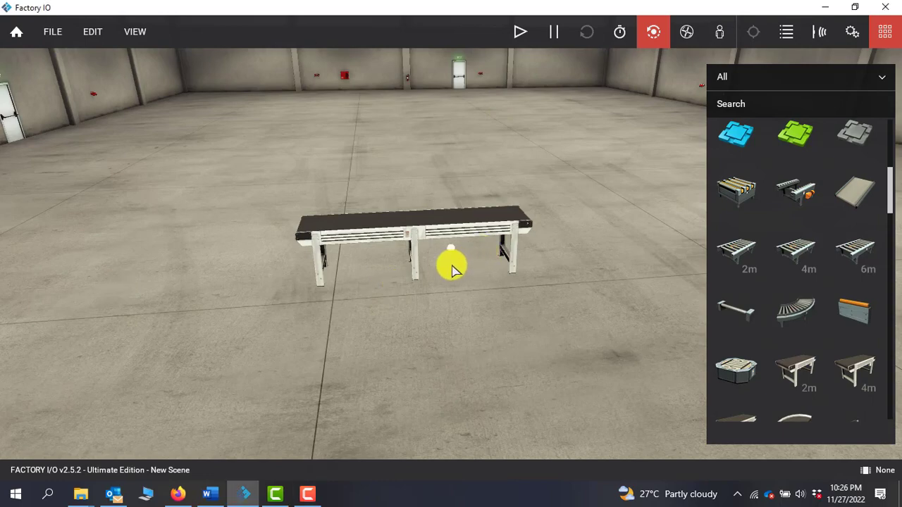
{"action": "right_click_drag", "start_coordinate": [451, 268], "coordinate": [469, 293]}
{"action": "right_click_drag", "start_coordinate": [451, 259], "coordinate": [515, 241]}
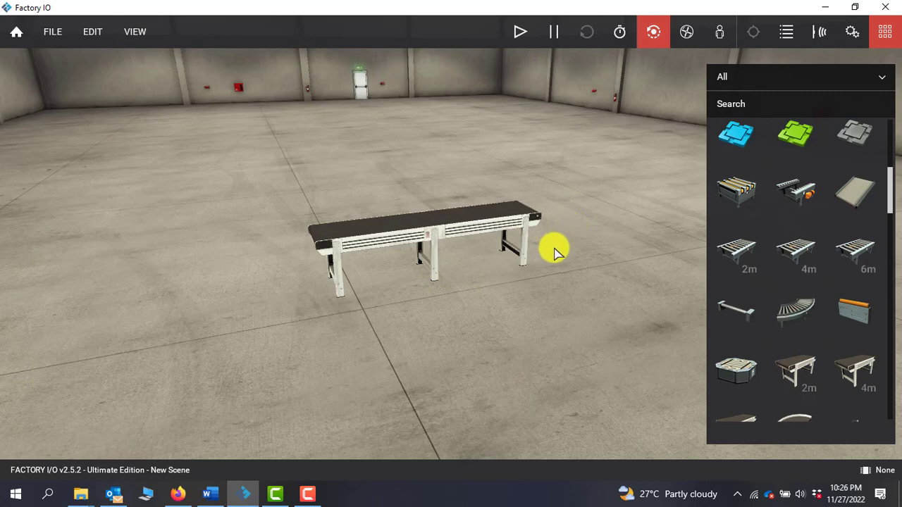
Step: Place a chute conveyor on the floor beside the far end of the belt conveyor
{"action": "scroll", "coordinate": [871, 209], "scroll_direction": "down", "scroll_amount": 3}
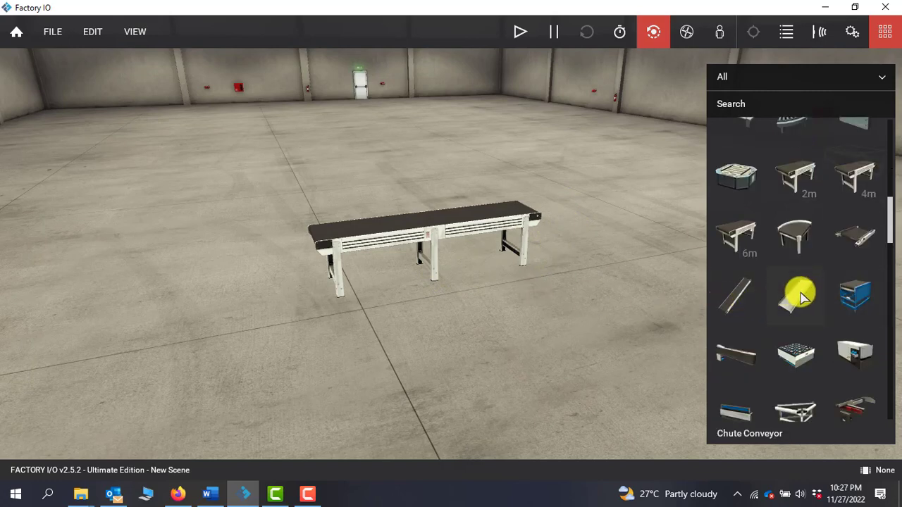
{"action": "left_click_drag", "start_coordinate": [802, 297], "coordinate": [596, 311]}
{"action": "left_click", "coordinate": [509, 351]}
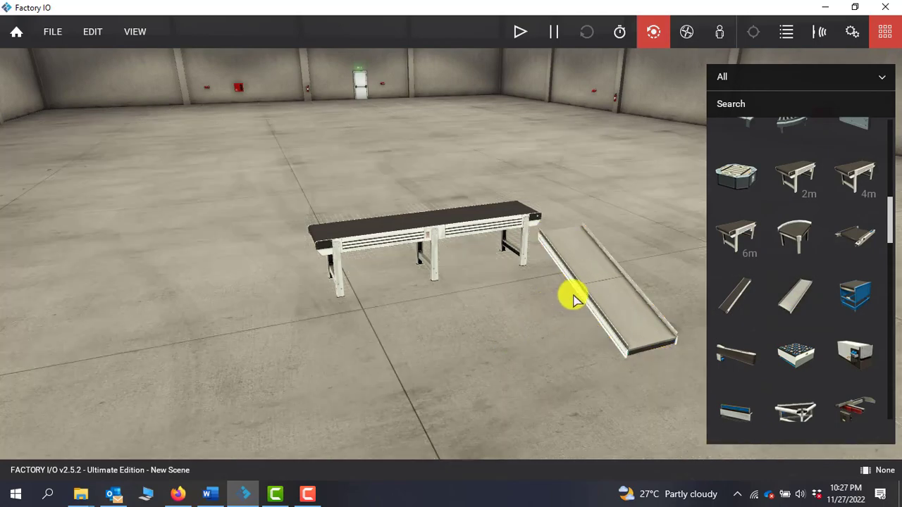
Step: Rotate the chute conveyor in yaw until it runs in the same direction as the belt conveyor
{"action": "double_click", "coordinate": [599, 303]}
{"action": "right_click_drag", "start_coordinate": [589, 321], "coordinate": [500, 296]}
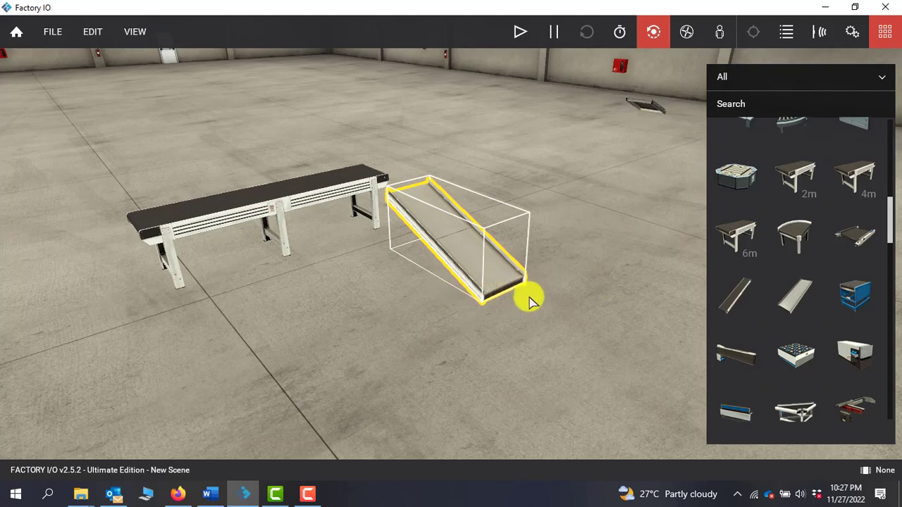
{"action": "key", "text": "y"}
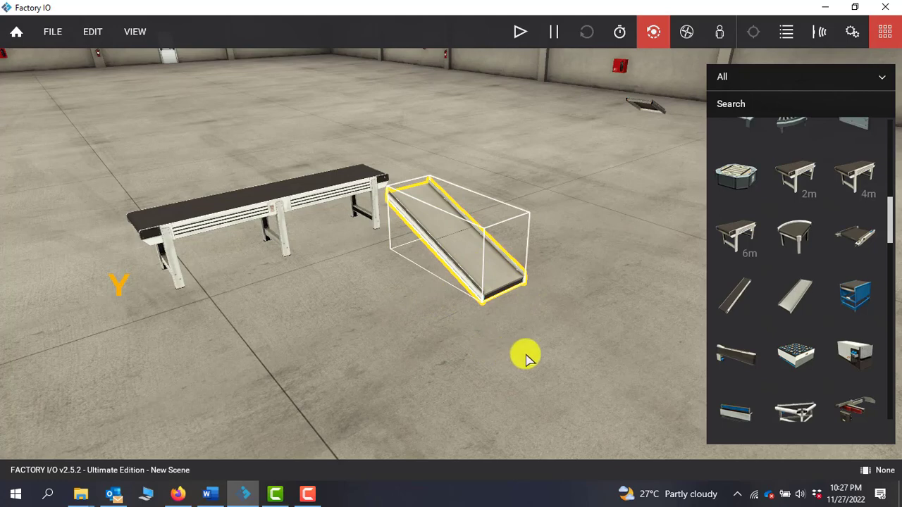
{"action": "key", "text": "y"}
{"action": "key", "text": "y"}
{"action": "key", "text": "y"}
{"action": "key", "text": "y"}
{"action": "key", "text": "ctrl+Right"}
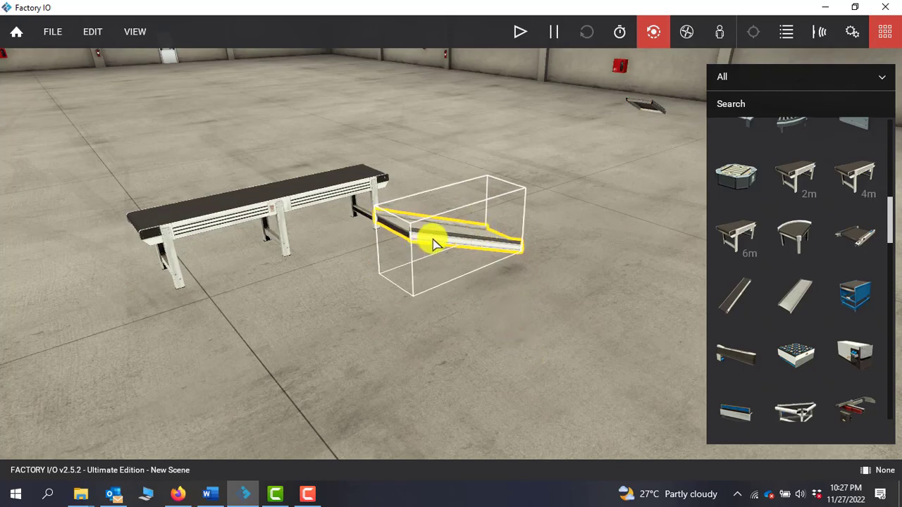
Step: Move the chute conveyor horizontally so its upper end meets the far end of the belt conveyor
{"action": "left_click_drag", "start_coordinate": [437, 243], "coordinate": [463, 208]}
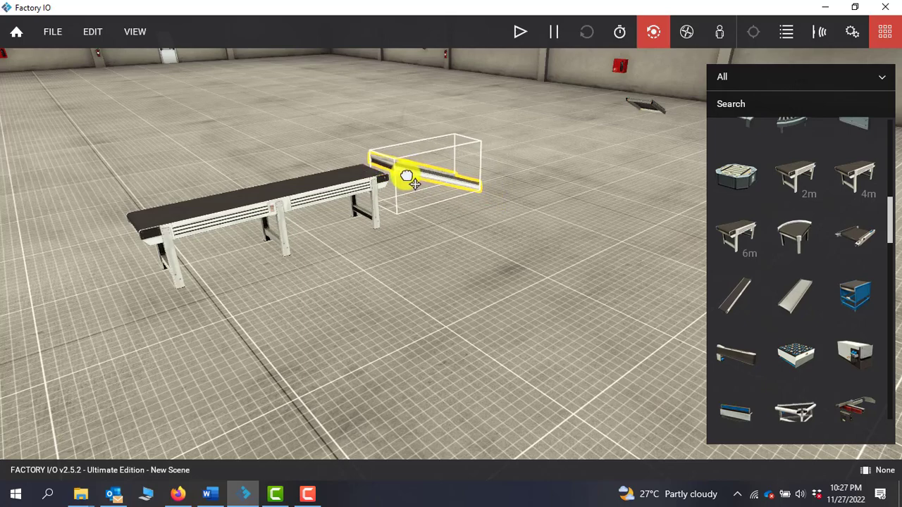
{"action": "left_click_drag", "start_coordinate": [403, 179], "coordinate": [396, 170]}
{"action": "right_click_drag", "start_coordinate": [396, 169], "coordinate": [493, 187]}
{"action": "right_click_drag", "start_coordinate": [563, 170], "coordinate": [423, 78]}
{"action": "left_click", "coordinate": [540, 216]}
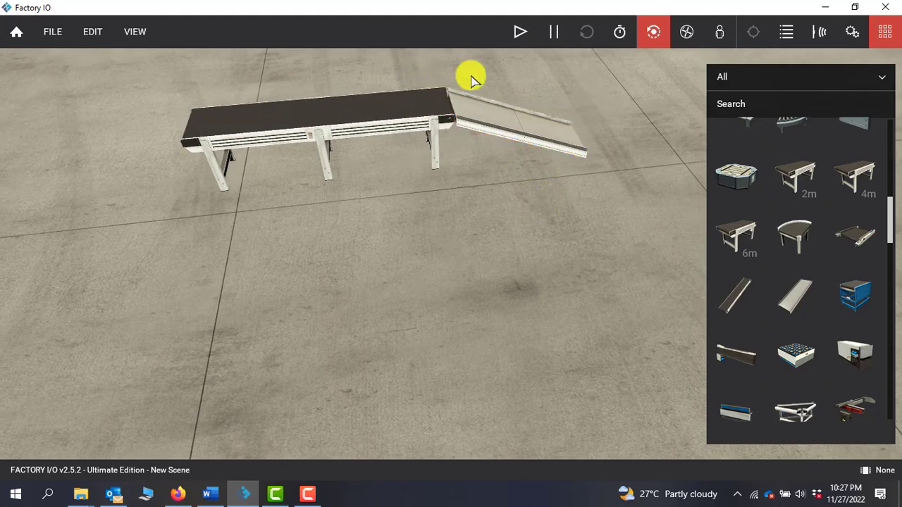
{"action": "mouse_move", "coordinate": [490, 120]}
{"action": "left_mouse_down"}
{"action": "mouse_move", "coordinate": [494, 129]}
{"action": "mouse_move", "coordinate": [500, 113]}
{"action": "mouse_move", "coordinate": [477, 112]}
{"action": "mouse_move", "coordinate": [480, 121]}
{"action": "left_mouse_up"}
Step: Adjust the chute conveyor's height with a vertical translation so its upper end sits level with the belt conveyor
{"action": "scroll", "coordinate": [519, 192], "scroll_direction": "down", "scroll_amount": 2}
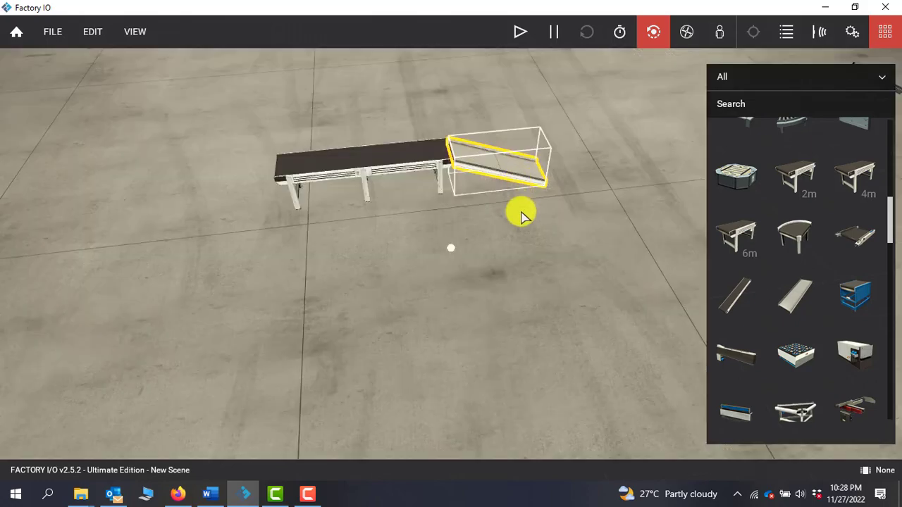
{"action": "right_click_drag", "start_coordinate": [521, 215], "coordinate": [514, 248]}
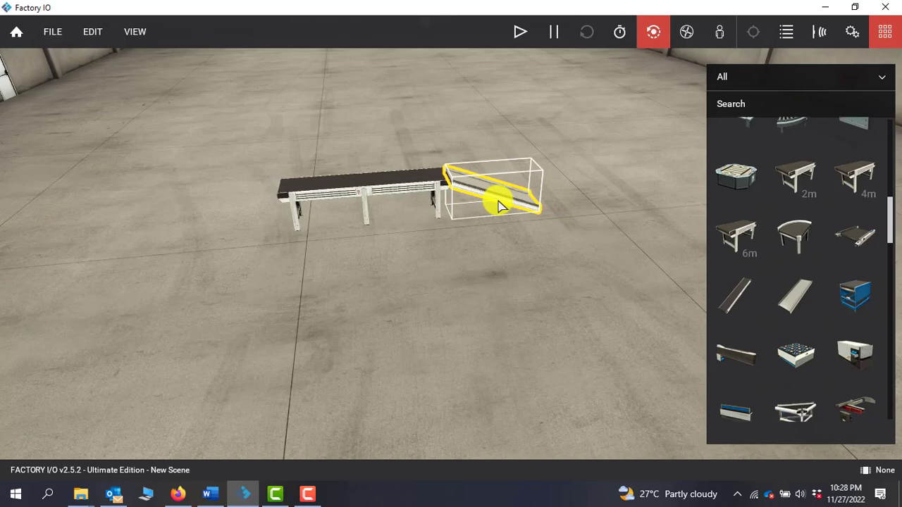
{"action": "right_click", "coordinate": [449, 250]}
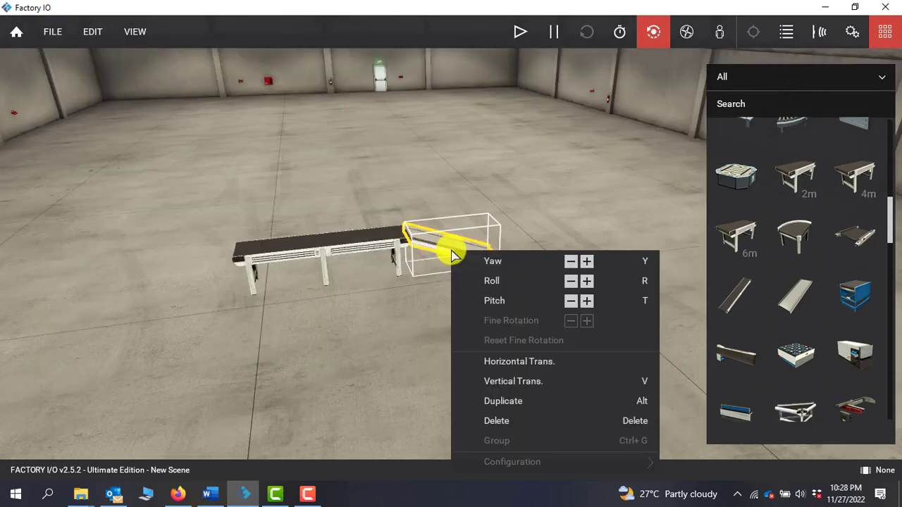
{"action": "left_click", "coordinate": [513, 382]}
{"action": "left_click_drag", "start_coordinate": [513, 382], "coordinate": [466, 385]}
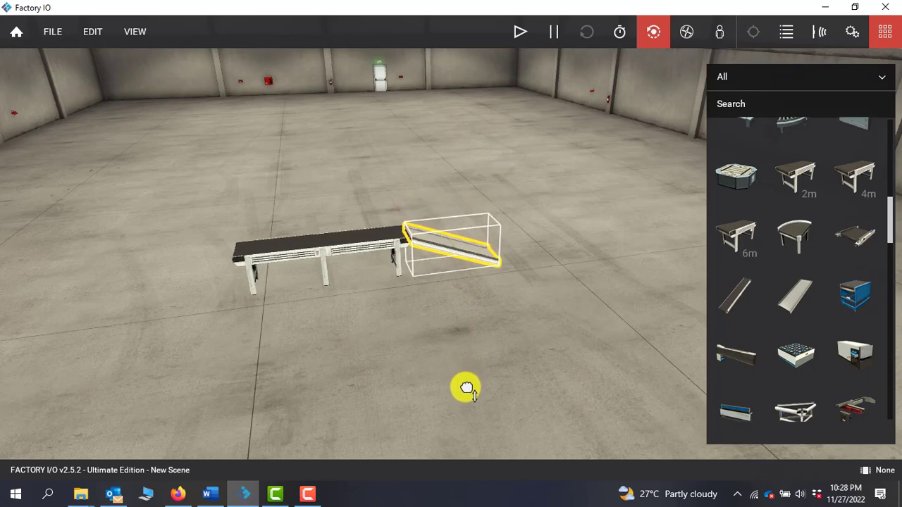
{"action": "left_click", "coordinate": [532, 312]}
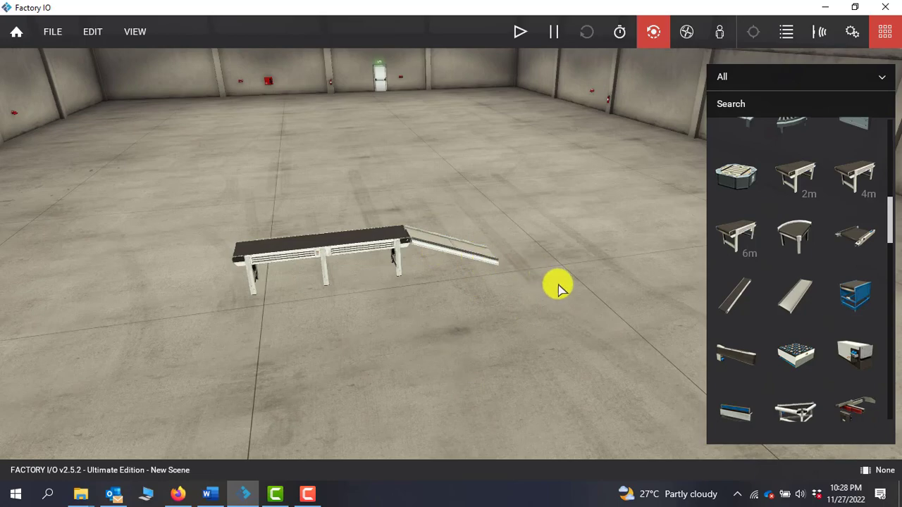
Step: Shift the chute conveyor sideways to line up with the belt conveyor's width, and check the joint from the side
{"action": "right_click_drag", "start_coordinate": [520, 257], "coordinate": [797, 157]}
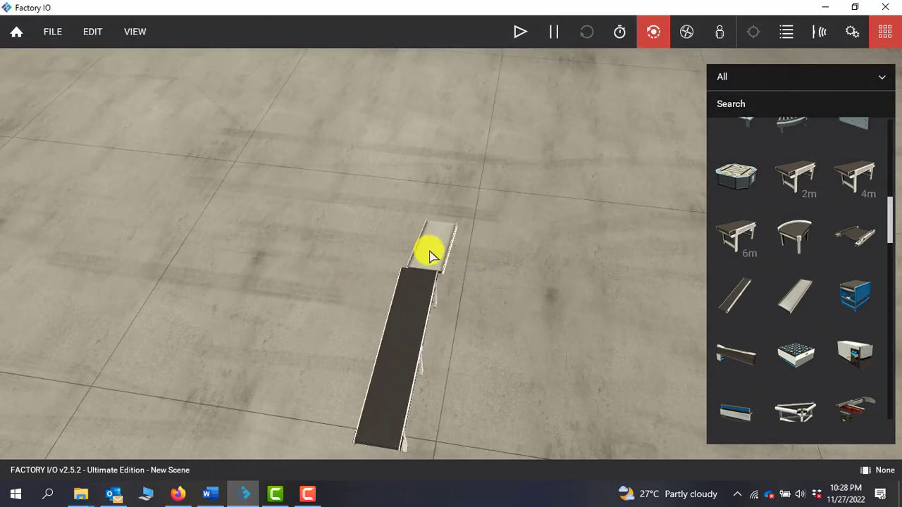
{"action": "left_click_drag", "start_coordinate": [432, 255], "coordinate": [438, 261]}
{"action": "left_click", "coordinate": [511, 266]}
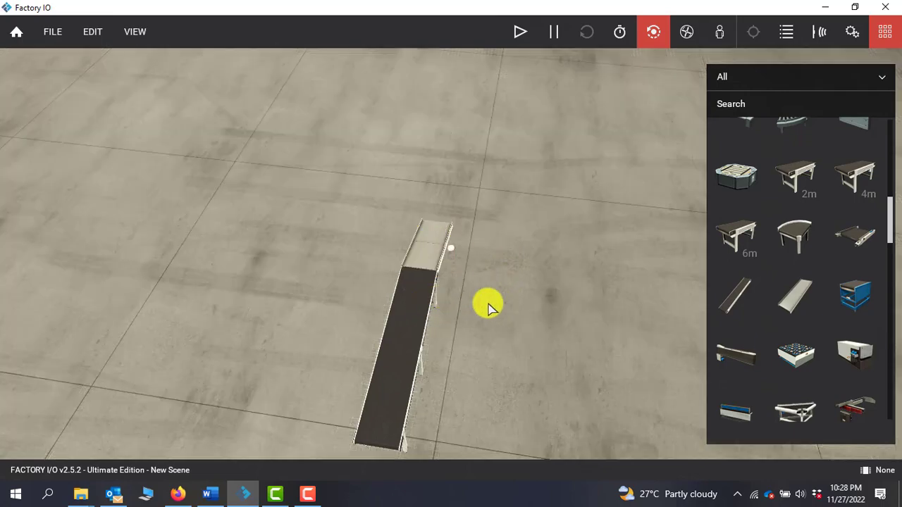
{"action": "right_click_drag", "start_coordinate": [342, 296], "coordinate": [282, 288]}
{"action": "scroll", "coordinate": [268, 243], "scroll_direction": "up", "scroll_amount": 3}
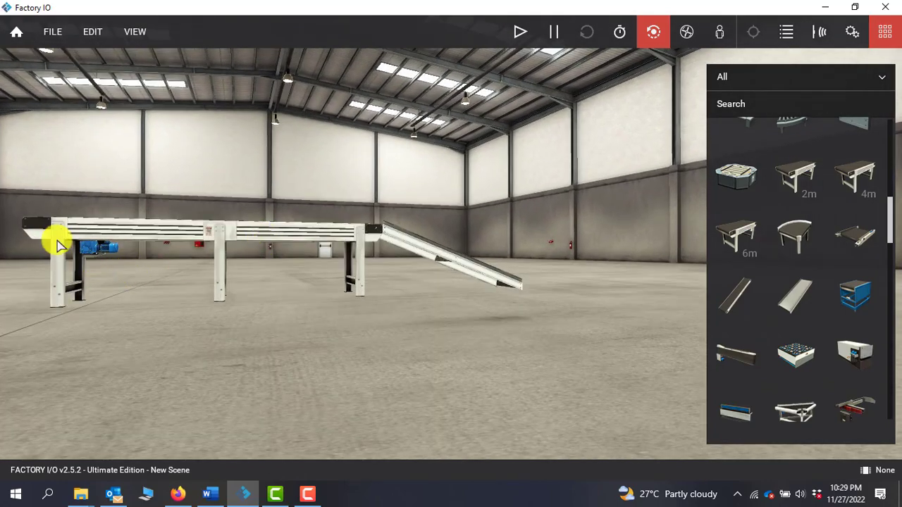
{"action": "scroll", "coordinate": [95, 248], "scroll_direction": "up", "scroll_amount": 2}
{"action": "scroll", "coordinate": [94, 248], "scroll_direction": "down", "scroll_amount": 2}
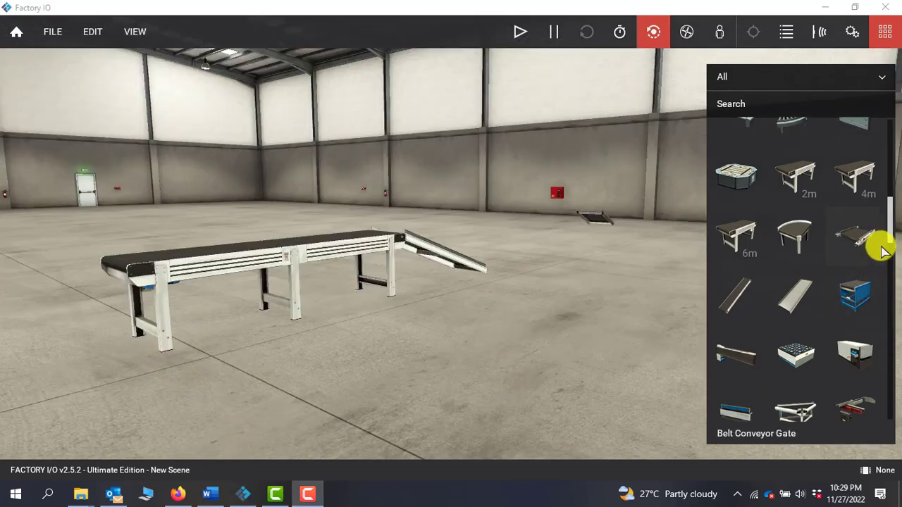
Step: Place an Electric Switchboard in front of the belt conveyor, near the end opposite the chute
{"action": "left_click_drag", "start_coordinate": [887, 207], "coordinate": [893, 332]}
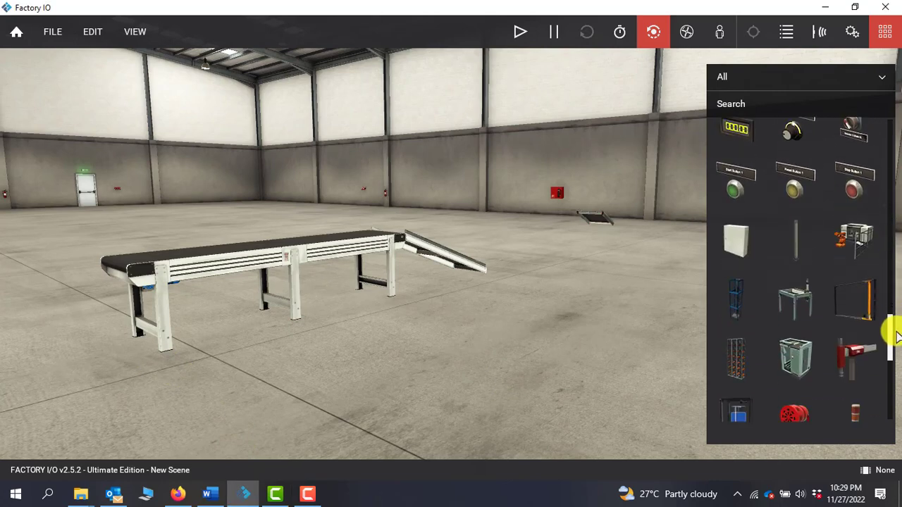
{"action": "scroll", "coordinate": [716, 228], "scroll_direction": "down", "scroll_amount": 1}
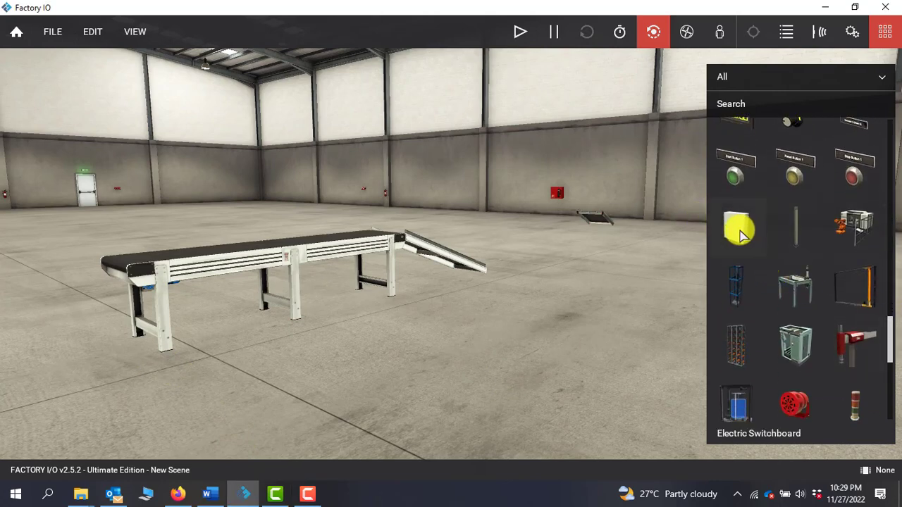
{"action": "left_click_drag", "start_coordinate": [738, 232], "coordinate": [224, 333]}
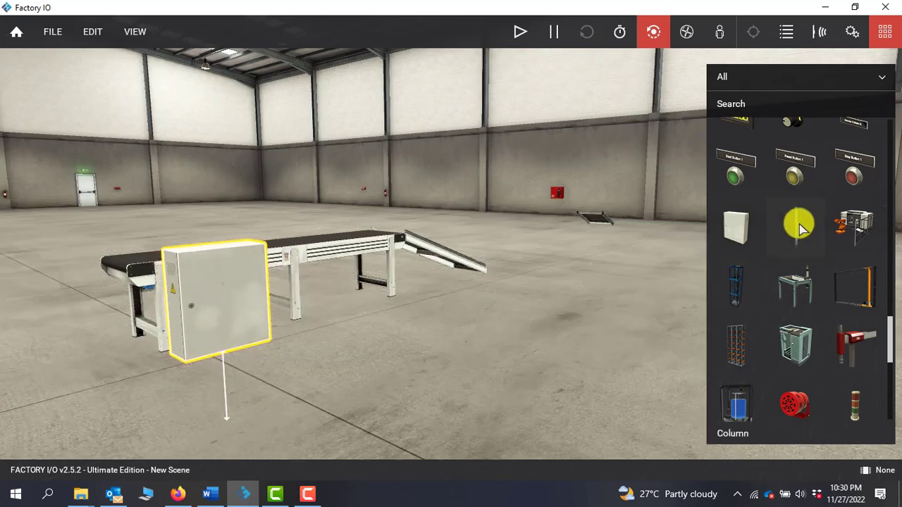
Step: Place a Column beside the belt conveyor's end opposite the chute, moving the electric switchboard aside to make room
{"action": "left_click_drag", "start_coordinate": [800, 226], "coordinate": [325, 328]}
{"action": "left_click_drag", "start_coordinate": [204, 306], "coordinate": [482, 316]}
{"action": "left_click_drag", "start_coordinate": [317, 262], "coordinate": [192, 262]}
{"action": "scroll", "coordinate": [346, 289], "scroll_direction": "up", "scroll_amount": 2}
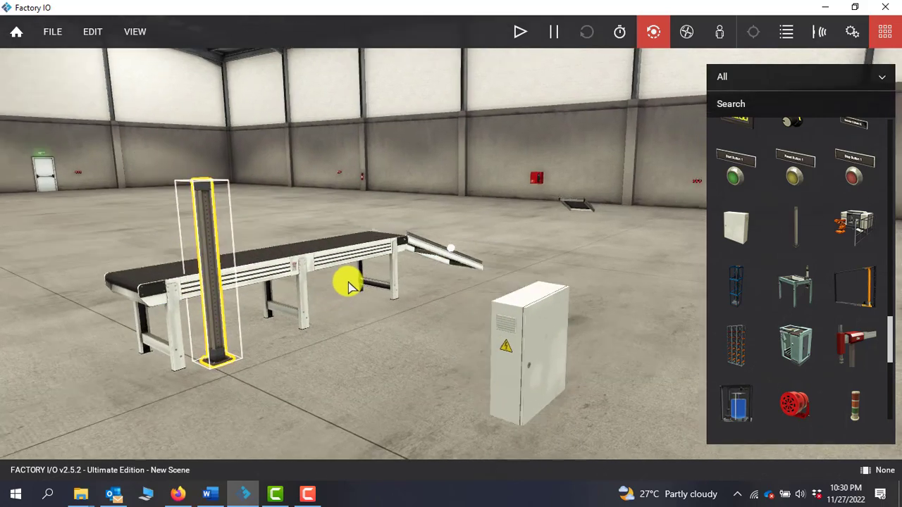
{"action": "right_click_drag", "start_coordinate": [350, 285], "coordinate": [403, 284]}
{"action": "left_click", "coordinate": [509, 273]}
Step: Move the electric switchboard next to the column and raise it vertically to the column's upper end
{"action": "left_click_drag", "start_coordinate": [590, 317], "coordinate": [258, 262]}
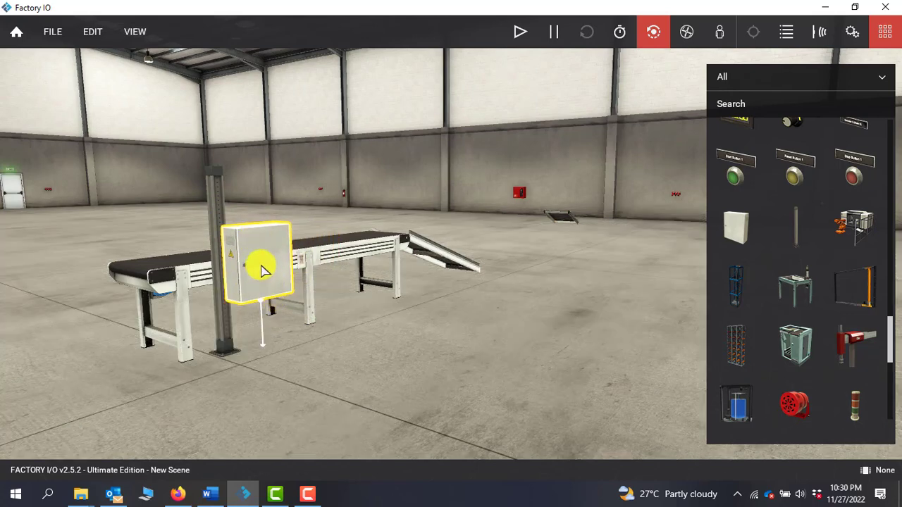
{"action": "right_click", "coordinate": [261, 270]}
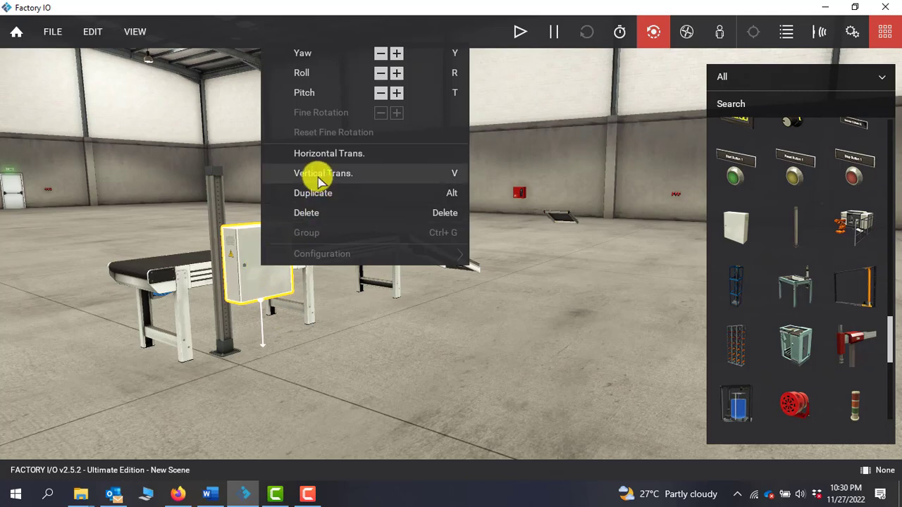
{"action": "left_click", "coordinate": [267, 176]}
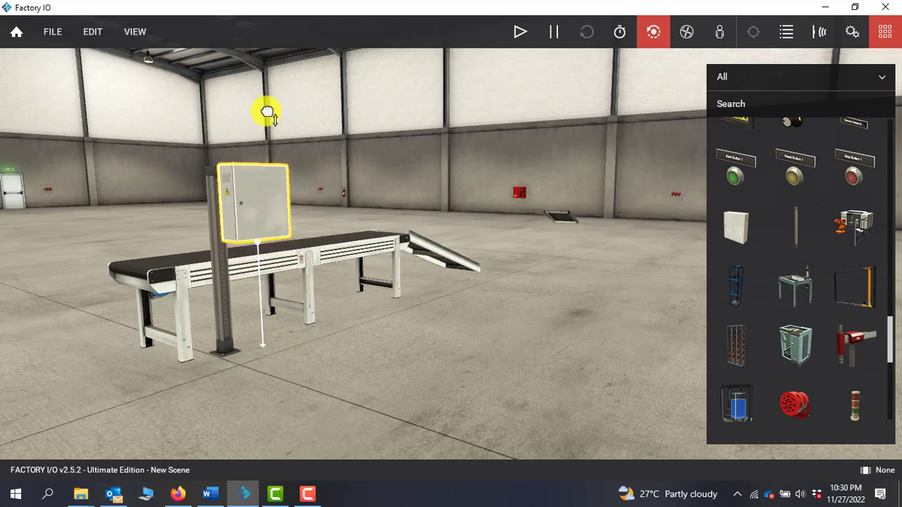
{"action": "left_click", "coordinate": [268, 208]}
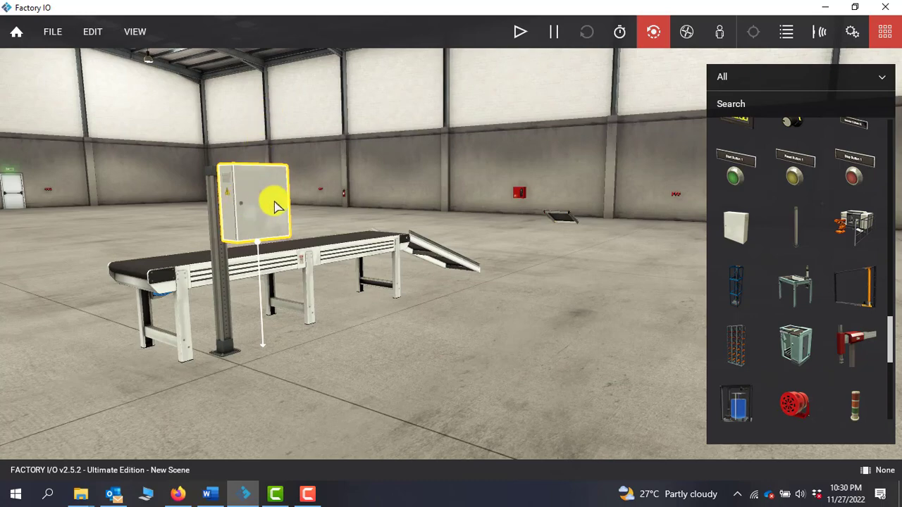
Step: Move the raised electric switchboard horizontally until it sits against the front of the column
{"action": "right_click_drag", "start_coordinate": [317, 194], "coordinate": [425, 187]}
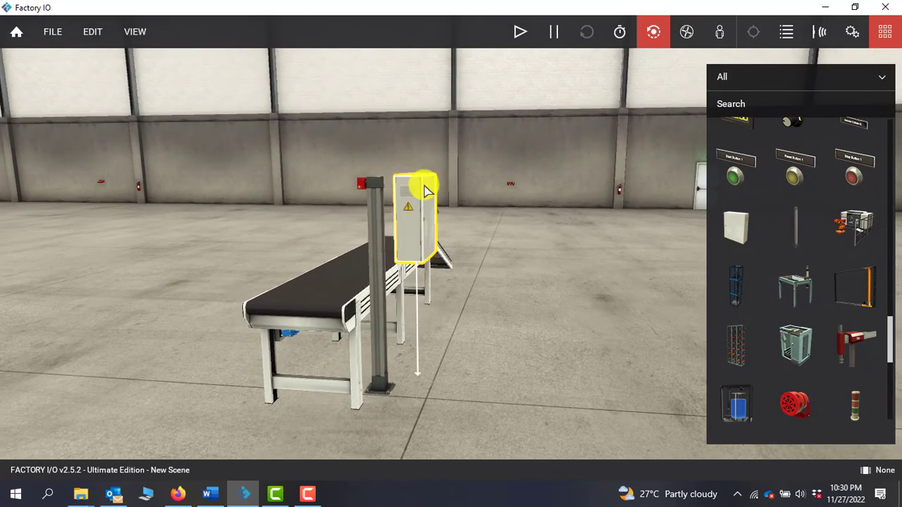
{"action": "left_click", "coordinate": [549, 259]}
{"action": "right_click", "coordinate": [411, 238]}
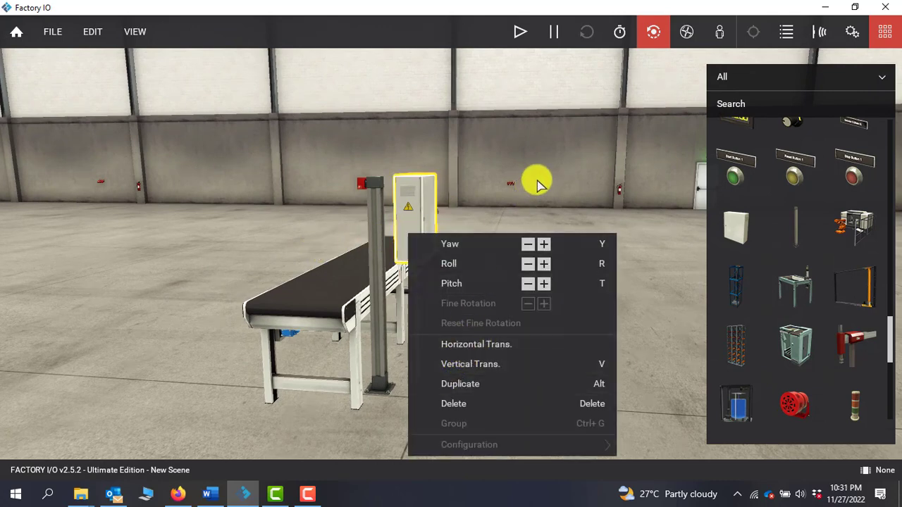
{"action": "key", "text": "v"}
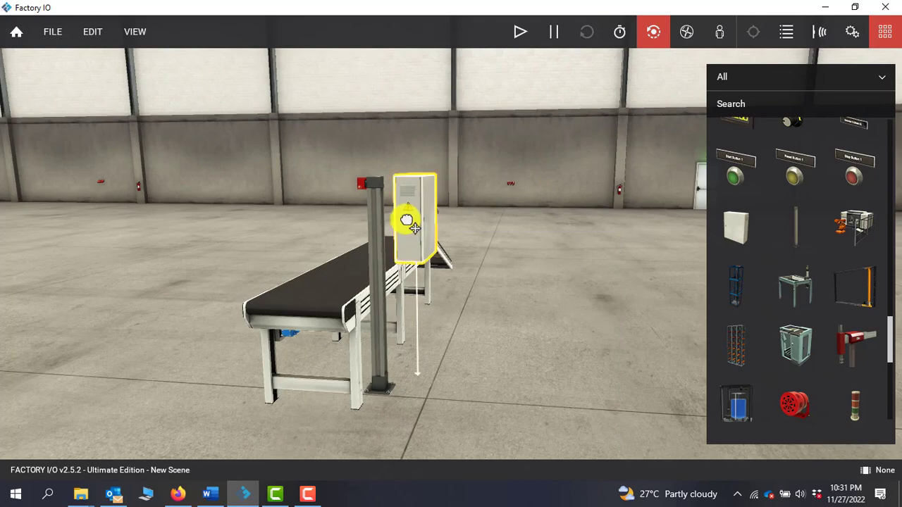
{"action": "left_click_drag", "start_coordinate": [414, 227], "coordinate": [398, 224]}
{"action": "right_click_drag", "start_coordinate": [484, 210], "coordinate": [440, 191]}
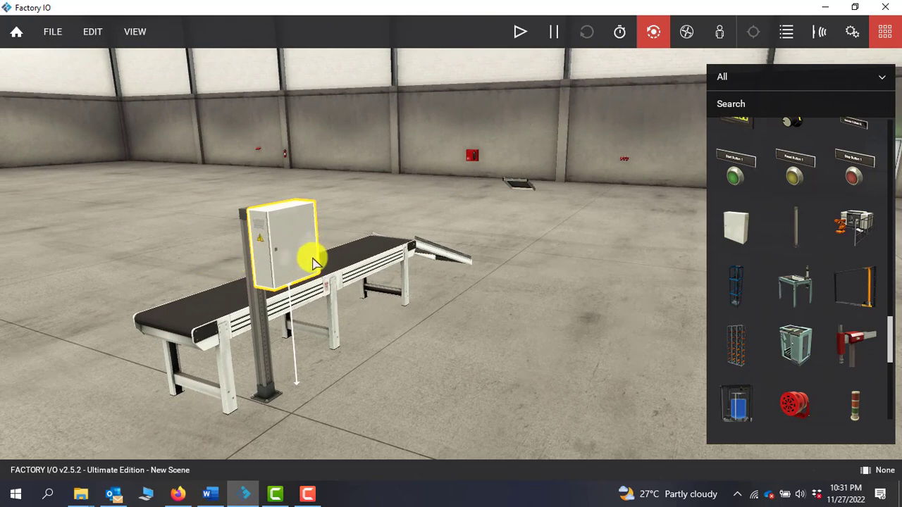
{"action": "right_click", "coordinate": [293, 251]}
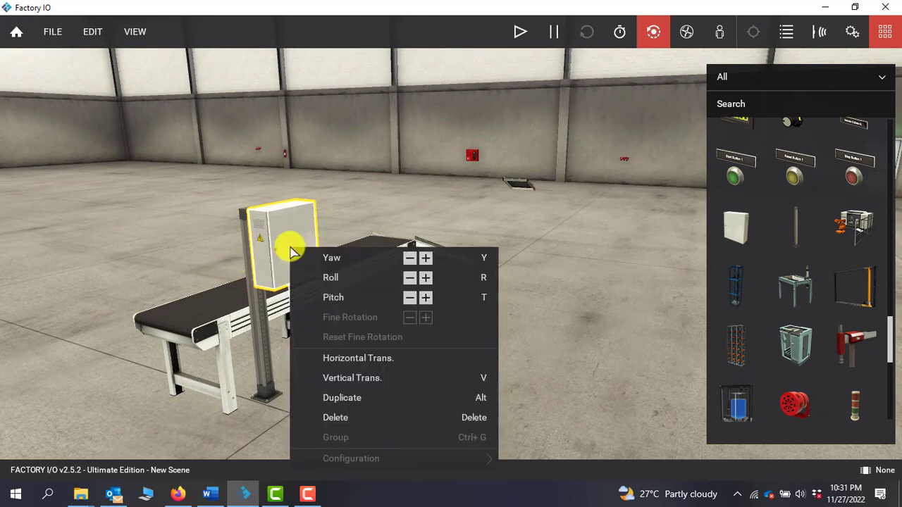
{"action": "left_click", "coordinate": [385, 359]}
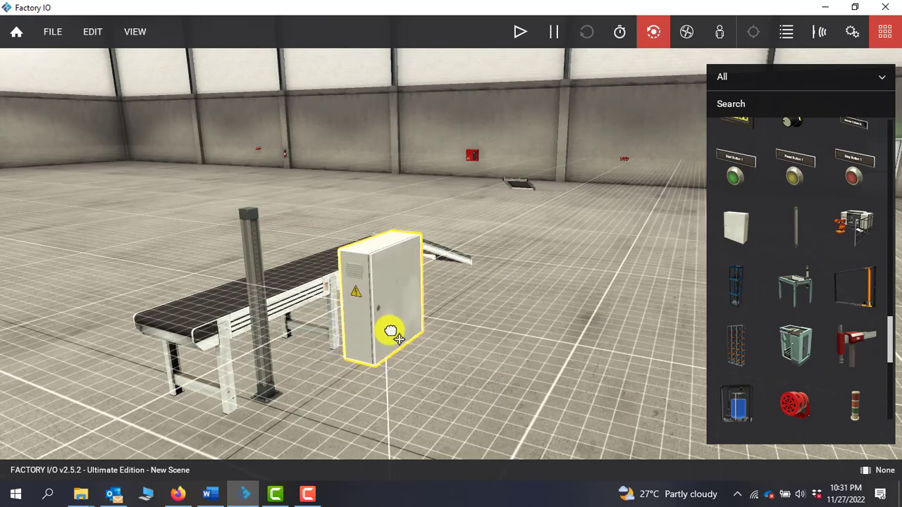
{"action": "left_click_drag", "start_coordinate": [296, 305], "coordinate": [265, 291]}
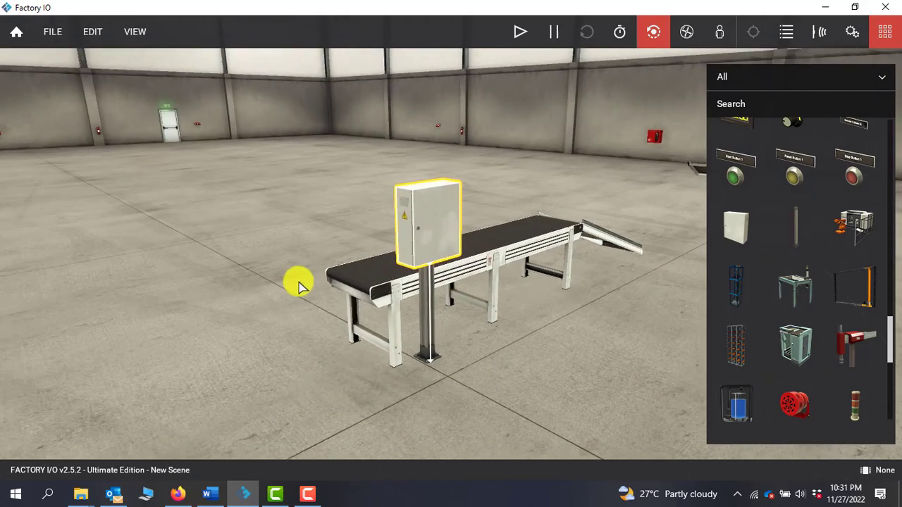
Step: Fine-tune the electric switchboard's horizontal position from behind so its mounting rails are centred on the column
{"action": "right_click_drag", "start_coordinate": [320, 291], "coordinate": [338, 288]}
{"action": "right_click_drag", "start_coordinate": [553, 288], "coordinate": [901, 239]}
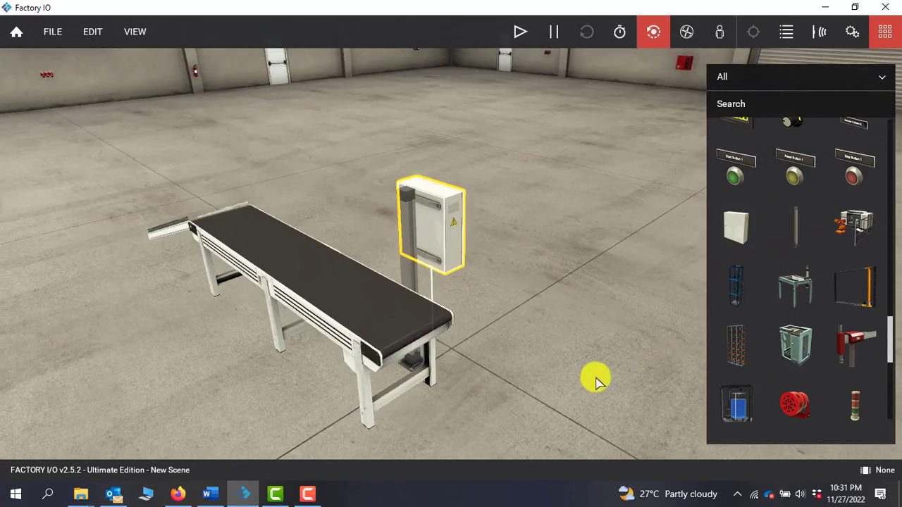
{"action": "right_click_drag", "start_coordinate": [585, 277], "coordinate": [452, 243]}
{"action": "right_click", "coordinate": [451, 238]}
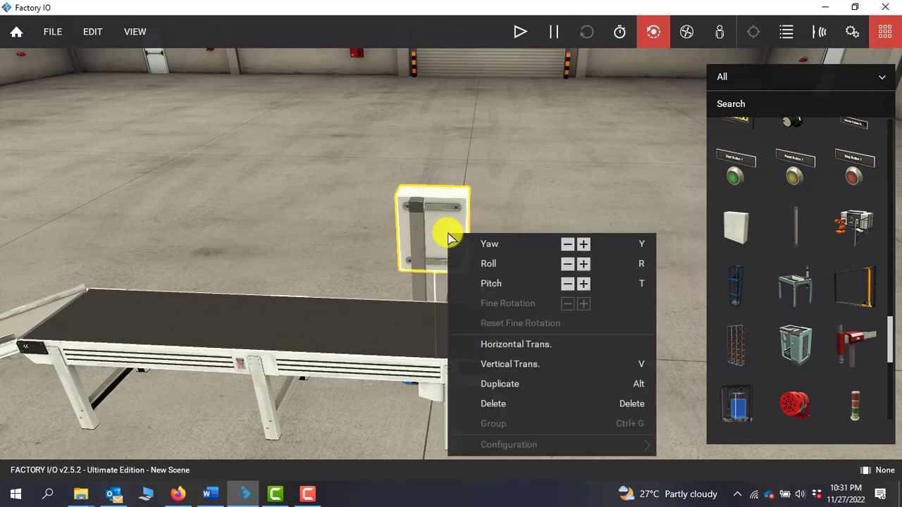
{"action": "left_click", "coordinate": [515, 344]}
{"action": "left_click_drag", "start_coordinate": [491, 321], "coordinate": [420, 261]}
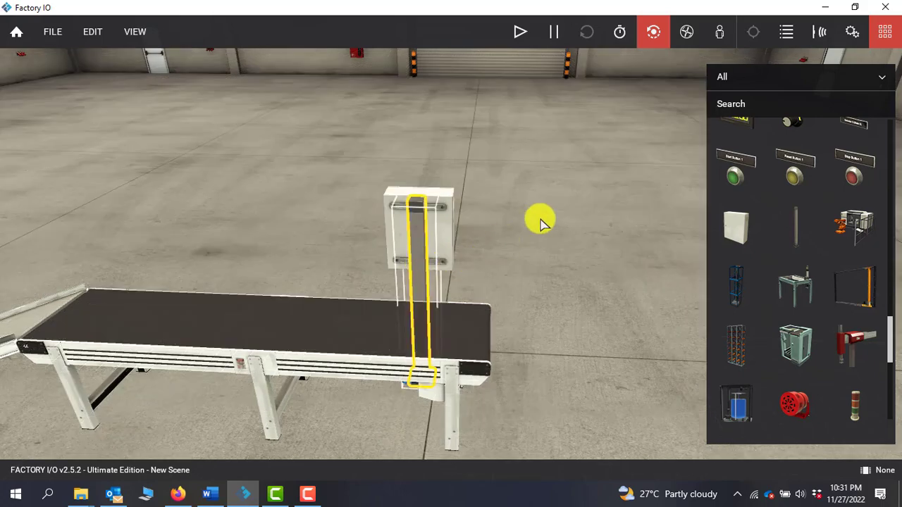
Step: Place a Start Button in the scene in front of the belt conveyor, near the electric switchboard
{"action": "right_click_drag", "start_coordinate": [540, 222], "coordinate": [161, 201]}
{"action": "left_click", "coordinate": [183, 214]}
{"action": "right_click_drag", "start_coordinate": [513, 266], "coordinate": [505, 191]}
{"action": "scroll", "coordinate": [539, 203], "scroll_direction": "up", "scroll_amount": 5}
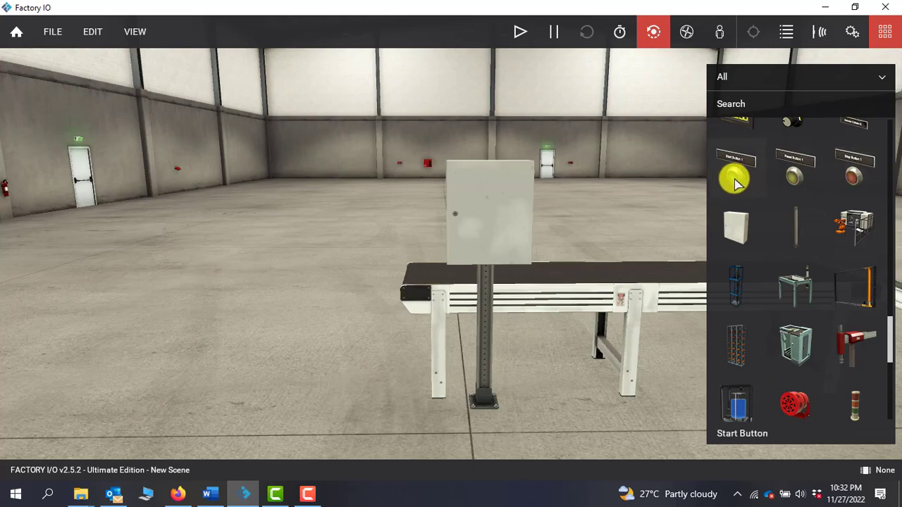
{"action": "left_click_drag", "start_coordinate": [734, 182], "coordinate": [503, 340]}
{"action": "right_click_drag", "start_coordinate": [577, 338], "coordinate": [647, 361]}
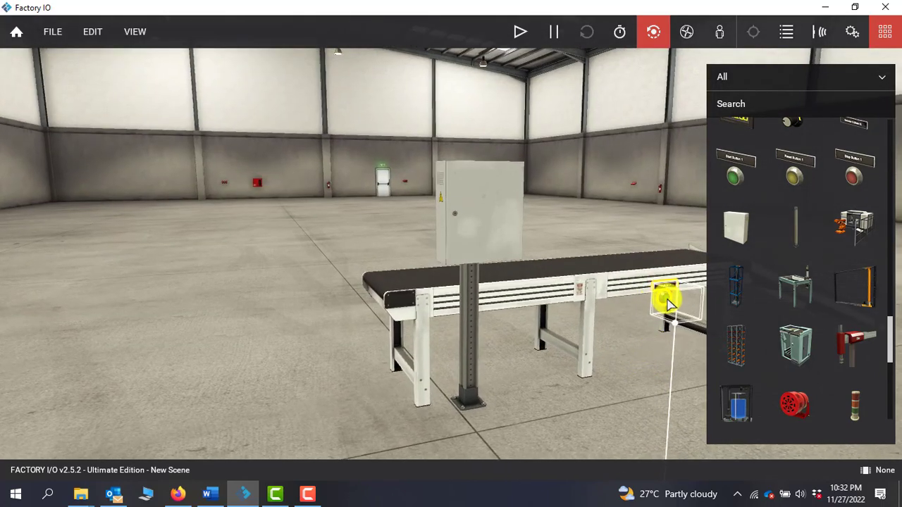
Step: Move the start button horizontally onto the front face of the electric switchboard's door
{"action": "left_click_drag", "start_coordinate": [669, 301], "coordinate": [497, 257]}
{"action": "right_click_drag", "start_coordinate": [559, 366], "coordinate": [704, 338]}
{"action": "left_click_drag", "start_coordinate": [564, 264], "coordinate": [457, 261]}
{"action": "scroll", "coordinate": [468, 238], "scroll_direction": "up", "scroll_amount": 3}
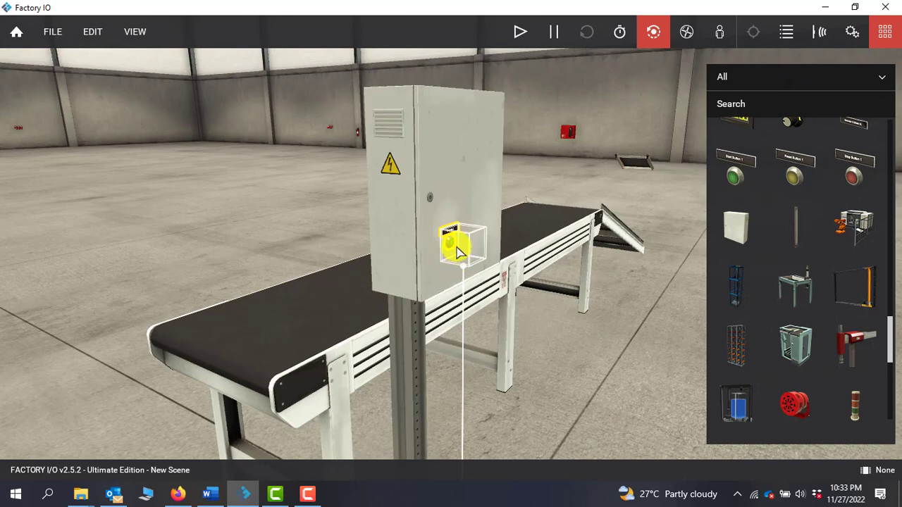
Step: Raise the start button vertically to the upper part of the electric switchboard's door
{"action": "right_click", "coordinate": [452, 243]}
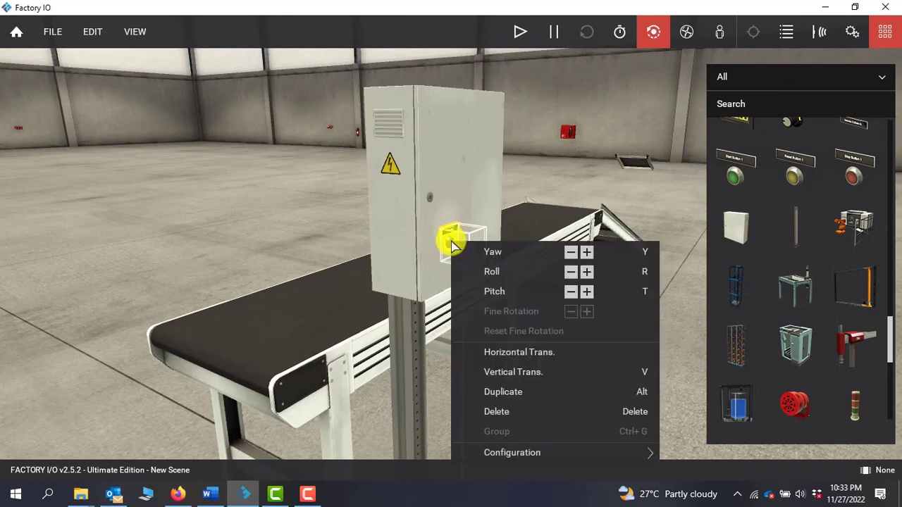
{"action": "left_click", "coordinate": [532, 372]}
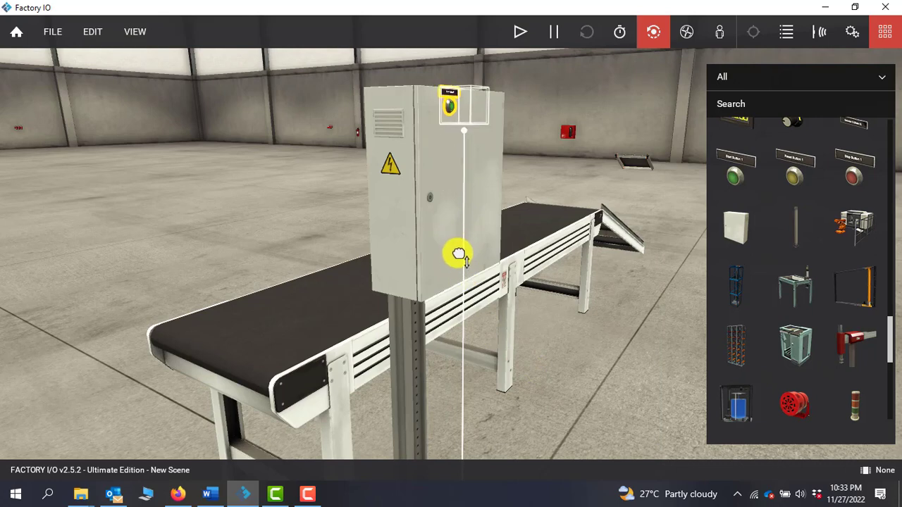
{"action": "left_click", "coordinate": [462, 261]}
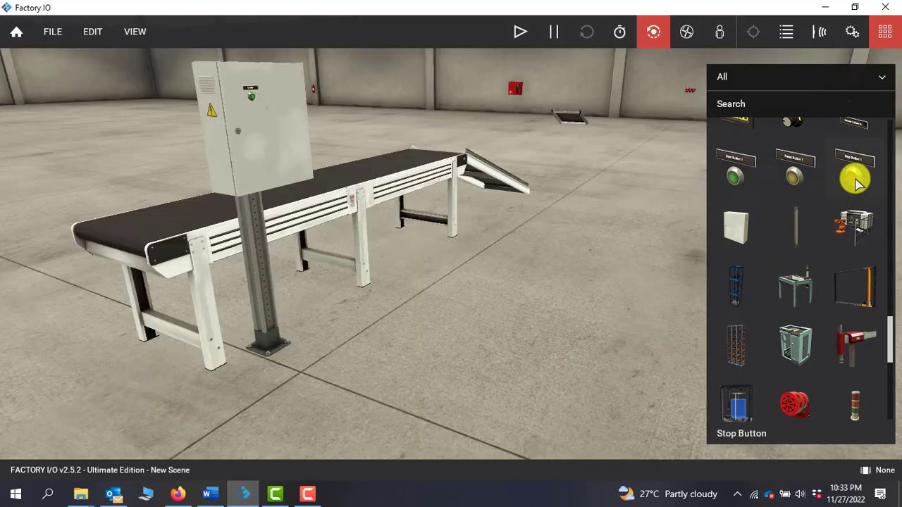
Step: Place a Stop Button on the floor beside the column and raise it vertically to the electric switchboard's height
{"action": "left_click_drag", "start_coordinate": [856, 182], "coordinate": [346, 302]}
{"action": "right_click", "coordinate": [455, 247]}
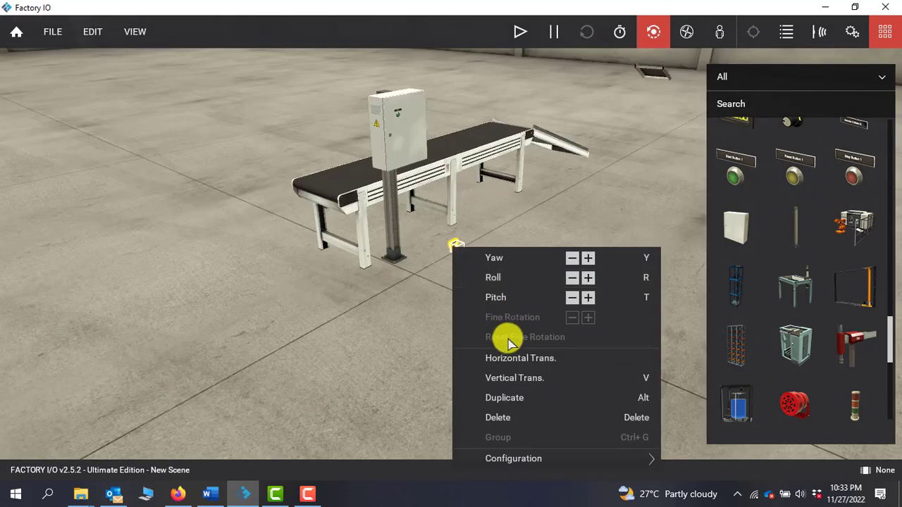
{"action": "left_click", "coordinate": [514, 378]}
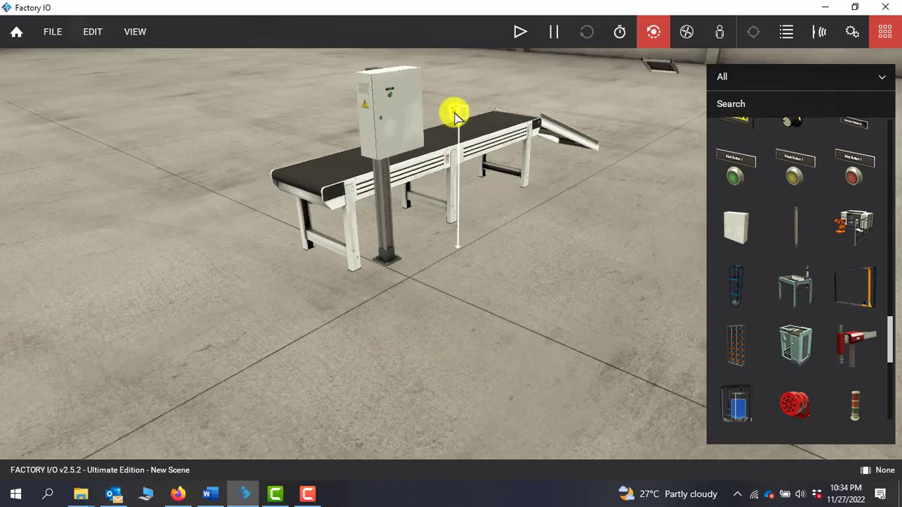
Step: Move the stop button horizontally onto the front of the electric switchboard's door and adjust its height beside the start button
{"action": "right_click", "coordinate": [455, 116]}
{"action": "left_click", "coordinate": [499, 223]}
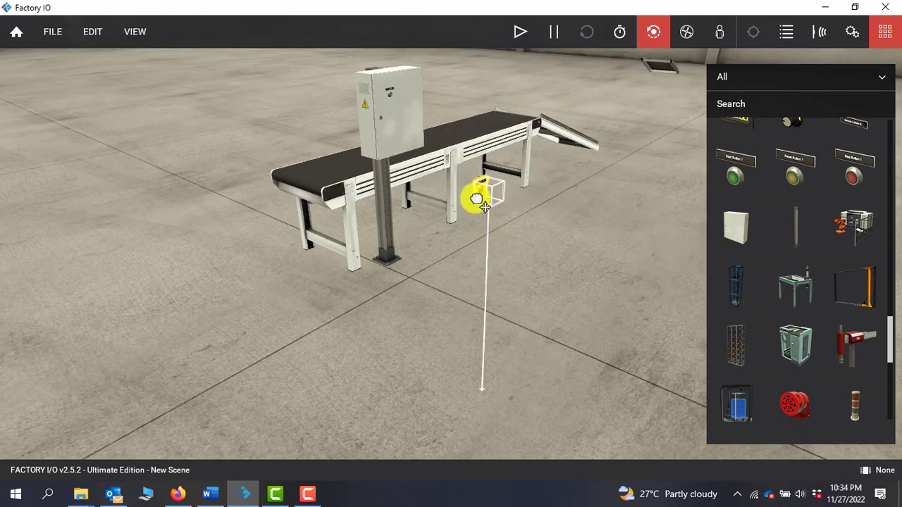
{"action": "left_click_drag", "start_coordinate": [479, 190], "coordinate": [411, 125]}
{"action": "scroll", "coordinate": [404, 113], "scroll_direction": "up", "scroll_amount": 3}
{"action": "scroll", "coordinate": [404, 112], "scroll_direction": "down", "scroll_amount": 3}
{"action": "right_click_drag", "start_coordinate": [405, 81], "coordinate": [420, 129]}
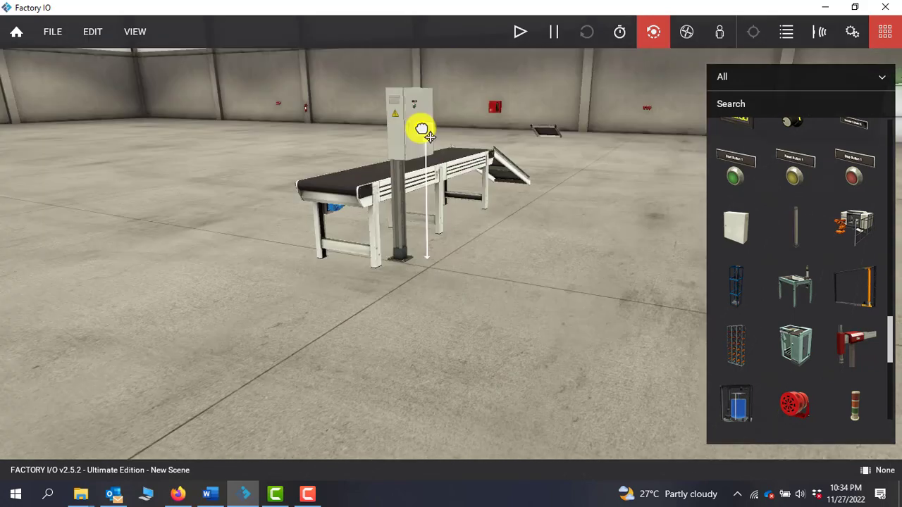
{"action": "right_click", "coordinate": [420, 129]}
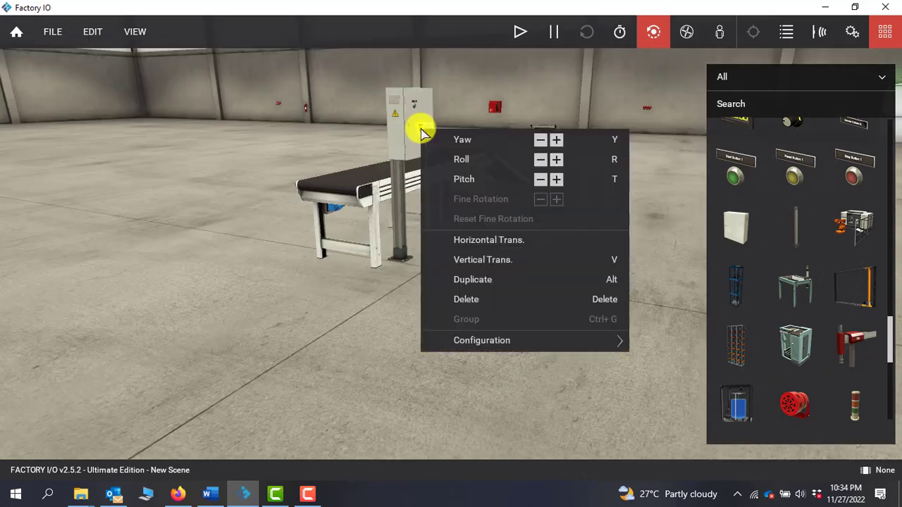
{"action": "left_click", "coordinate": [467, 259]}
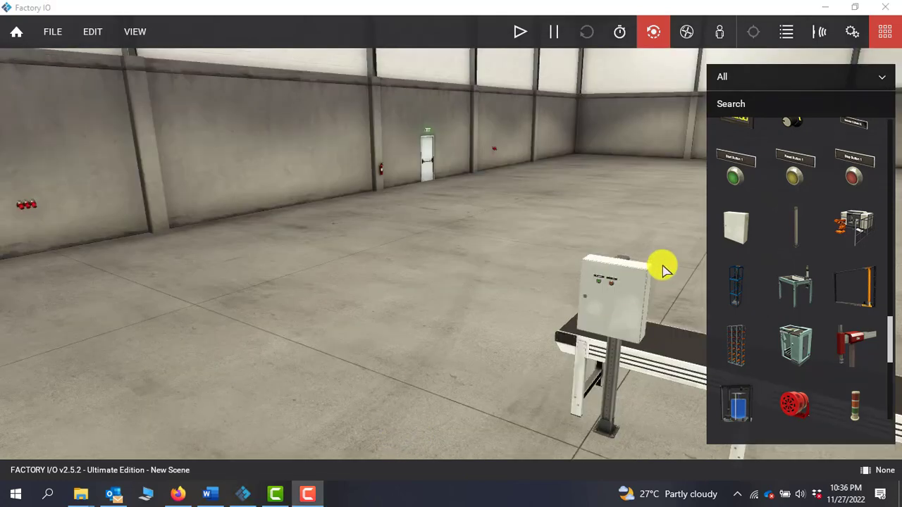
Step: Shift the stop button sideways along the switchboard door to leave a clear gap from the start button
{"action": "left_click", "coordinate": [612, 283]}
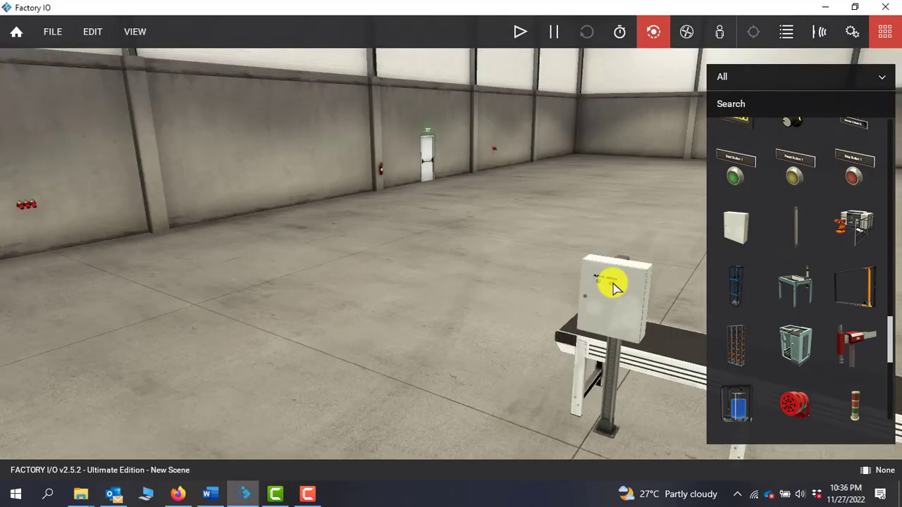
{"action": "left_click_drag", "start_coordinate": [610, 287], "coordinate": [630, 288]}
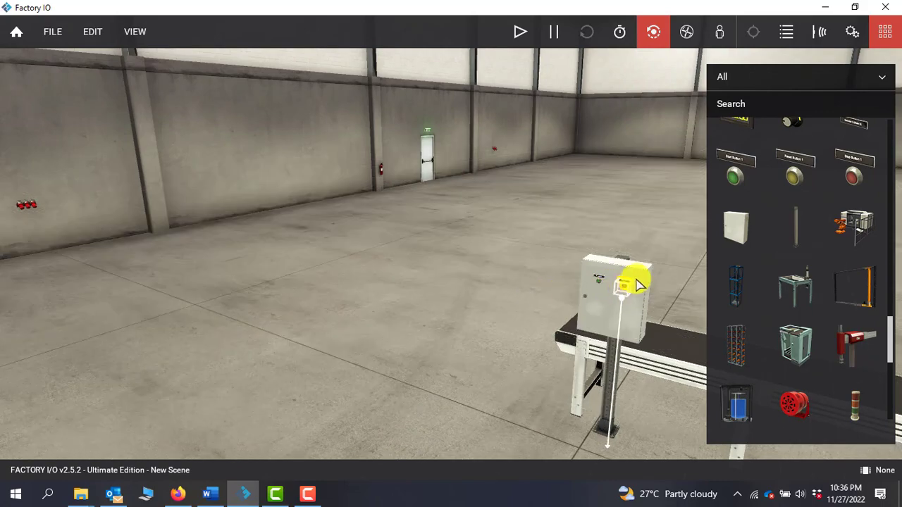
{"action": "left_click", "coordinate": [647, 259]}
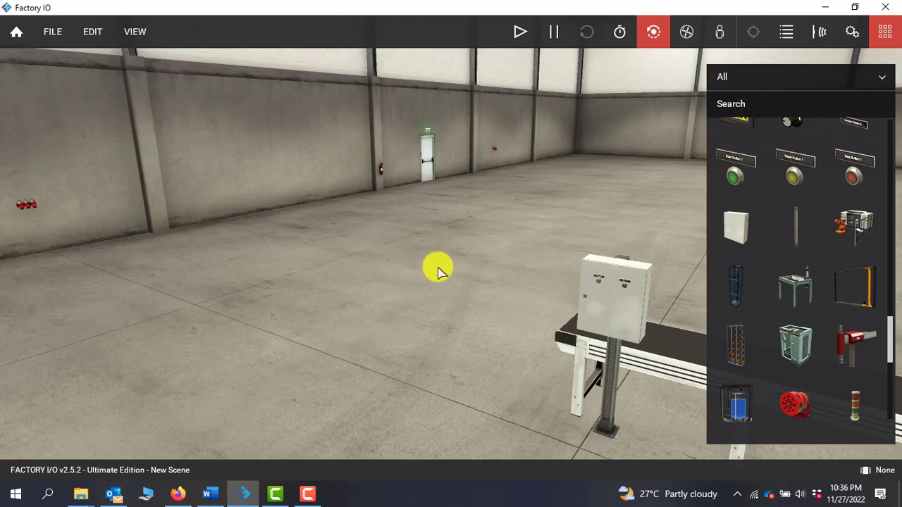
Step: Place an Emitter on the floor in front of the belt conveyor and raise it vertically above the belt's height
{"action": "right_click_drag", "start_coordinate": [648, 395], "coordinate": [588, 231]}
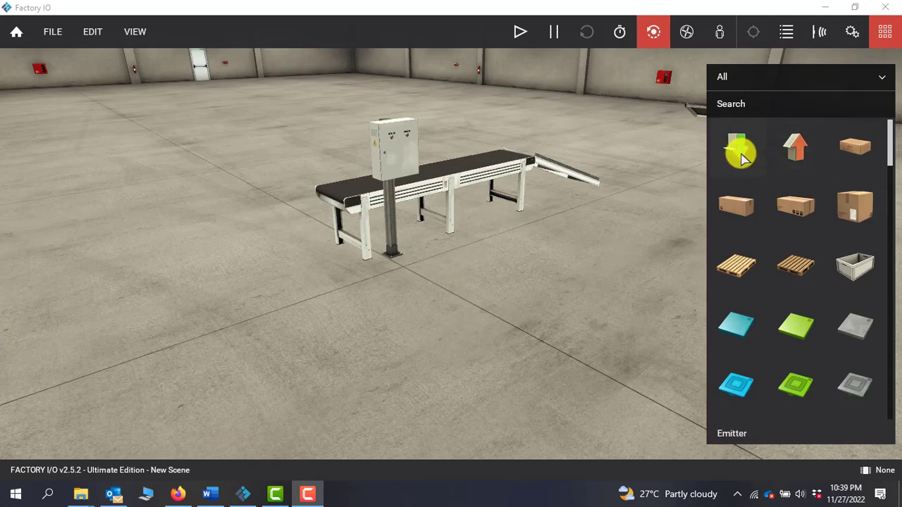
{"action": "left_click_drag", "start_coordinate": [741, 144], "coordinate": [451, 296]}
{"action": "right_click", "coordinate": [447, 284]}
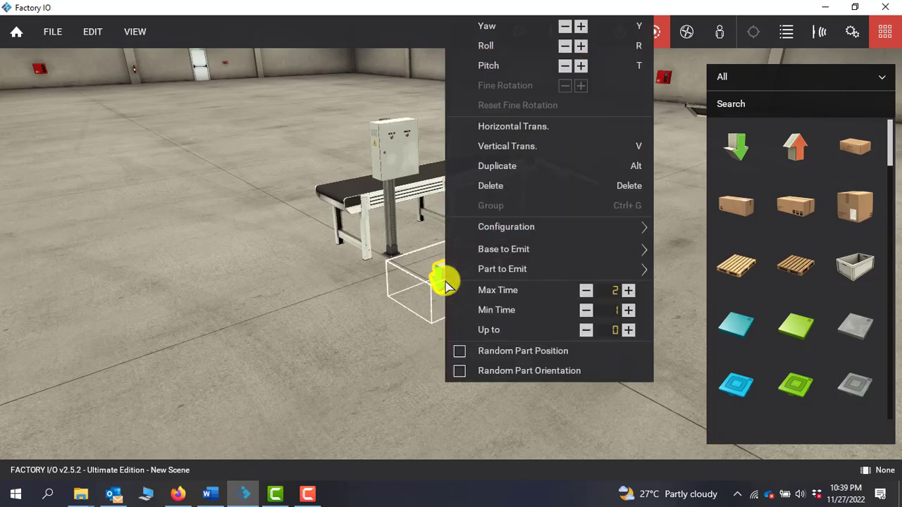
{"action": "left_click", "coordinate": [499, 146]}
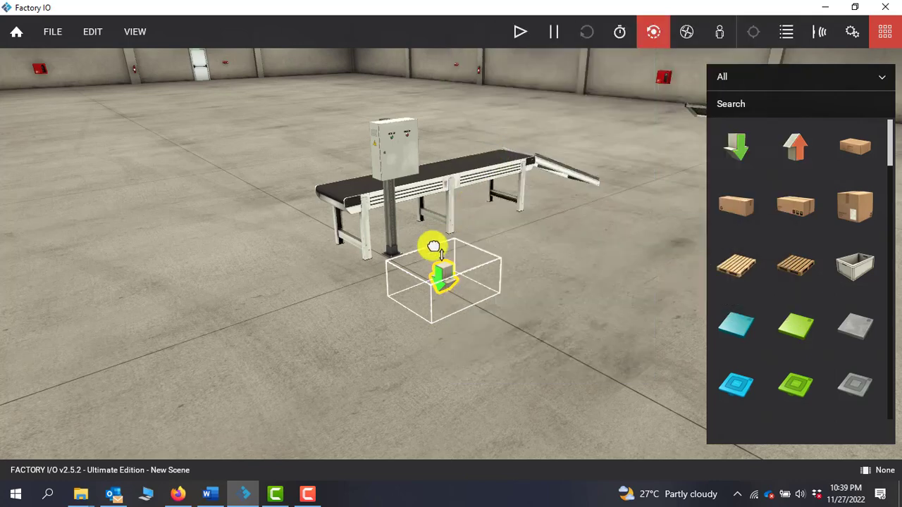
{"action": "left_click", "coordinate": [445, 299]}
{"action": "right_click", "coordinate": [449, 287]}
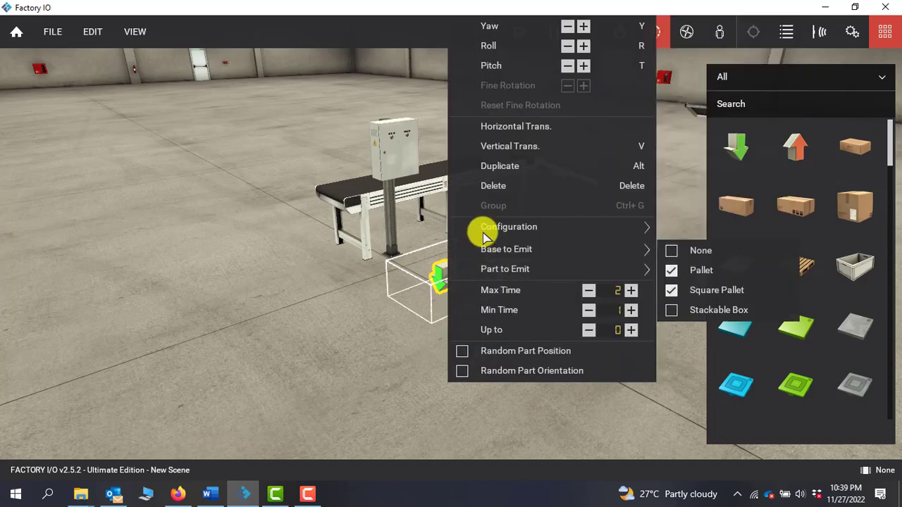
{"action": "left_click", "coordinate": [503, 146]}
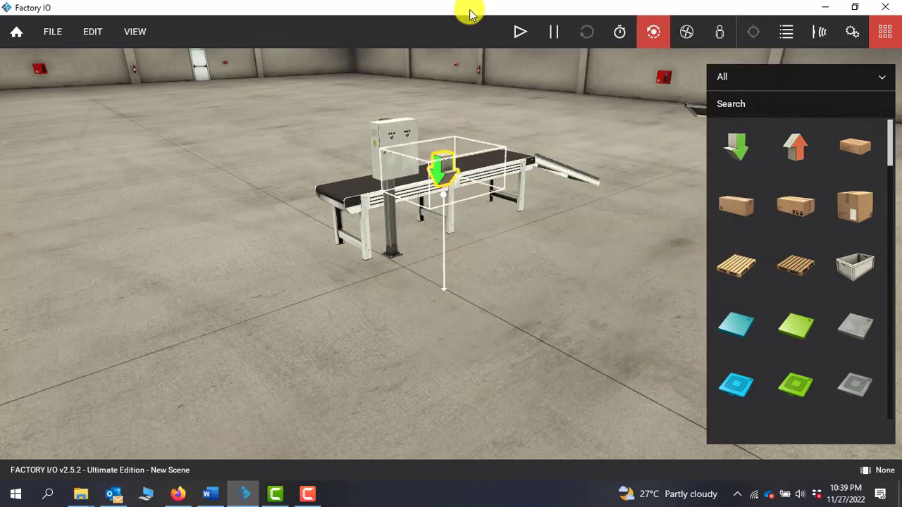
{"action": "left_click", "coordinate": [437, 40]}
Step: Move the raised emitter horizontally over the end of the belt conveyor behind the electric switchboard
{"action": "left_click_drag", "start_coordinate": [447, 199], "coordinate": [358, 167]}
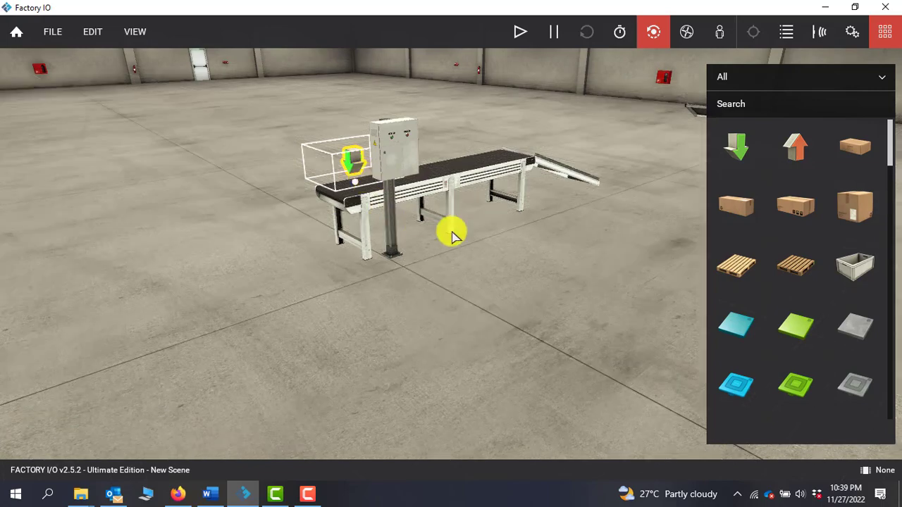
{"action": "right_click_drag", "start_coordinate": [442, 242], "coordinate": [748, 248]}
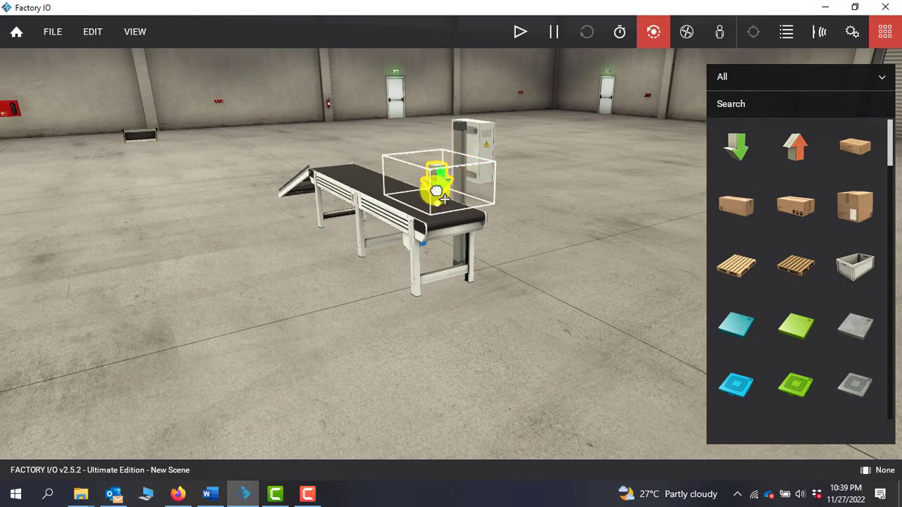
{"action": "left_click_drag", "start_coordinate": [445, 192], "coordinate": [434, 192]}
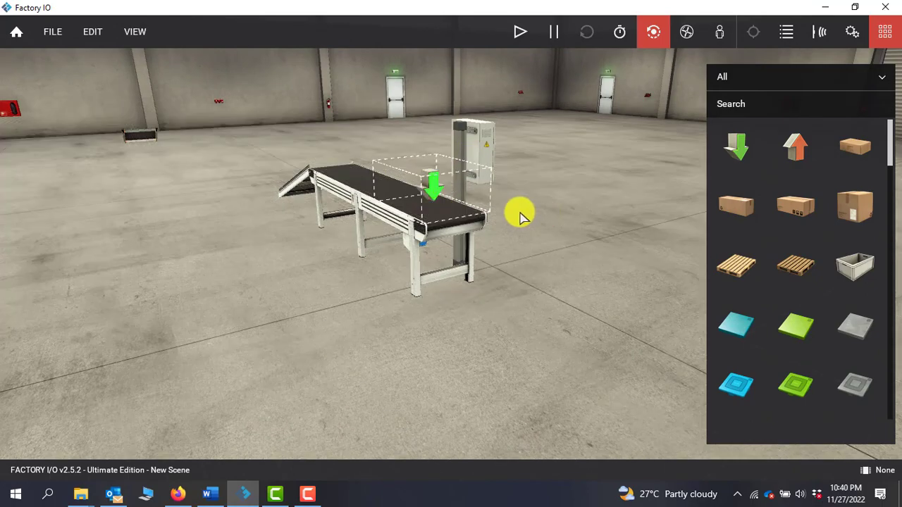
Step: Fine-tune the emitter's horizontal position so its volume sits over the belt at the conveyor's infeed end
{"action": "scroll", "coordinate": [470, 192], "scroll_direction": "up", "scroll_amount": 8}
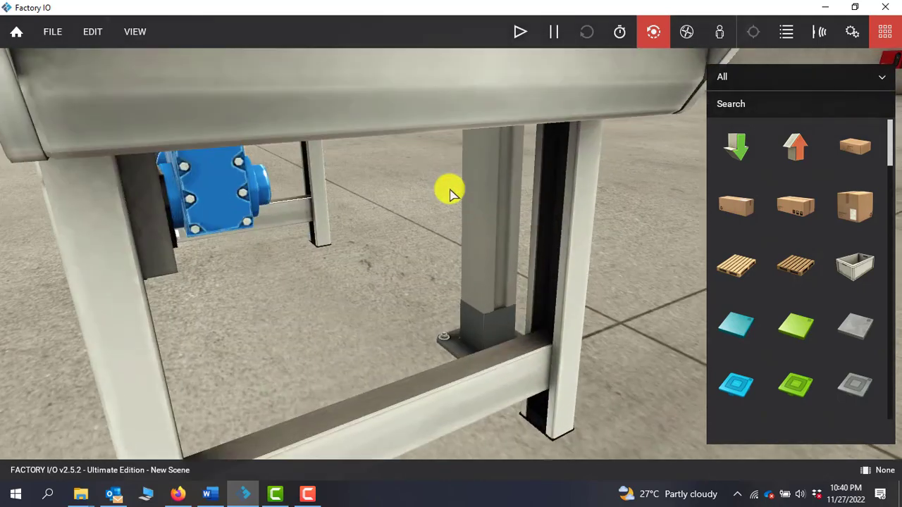
{"action": "scroll", "coordinate": [451, 190], "scroll_direction": "down", "scroll_amount": 6}
{"action": "scroll", "coordinate": [452, 155], "scroll_direction": "down", "scroll_amount": 3}
{"action": "scroll", "coordinate": [453, 156], "scroll_direction": "up", "scroll_amount": 3}
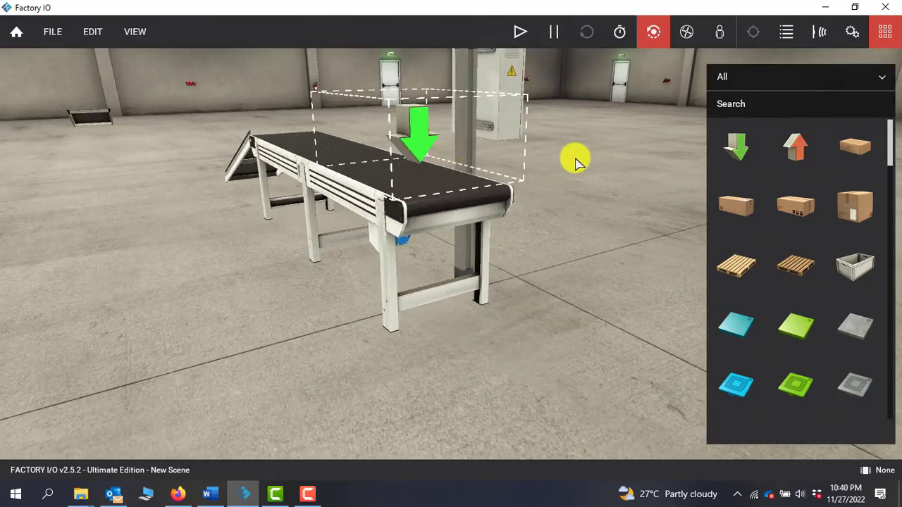
{"action": "scroll", "coordinate": [570, 165], "scroll_direction": "down", "scroll_amount": 2}
{"action": "right_click_drag", "start_coordinate": [516, 178], "coordinate": [181, 205]}
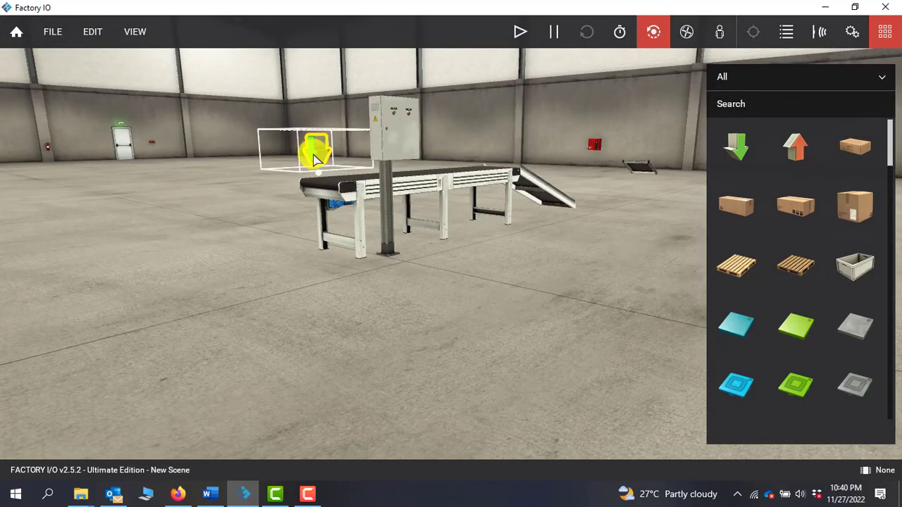
{"action": "left_click_drag", "start_coordinate": [322, 158], "coordinate": [333, 159]}
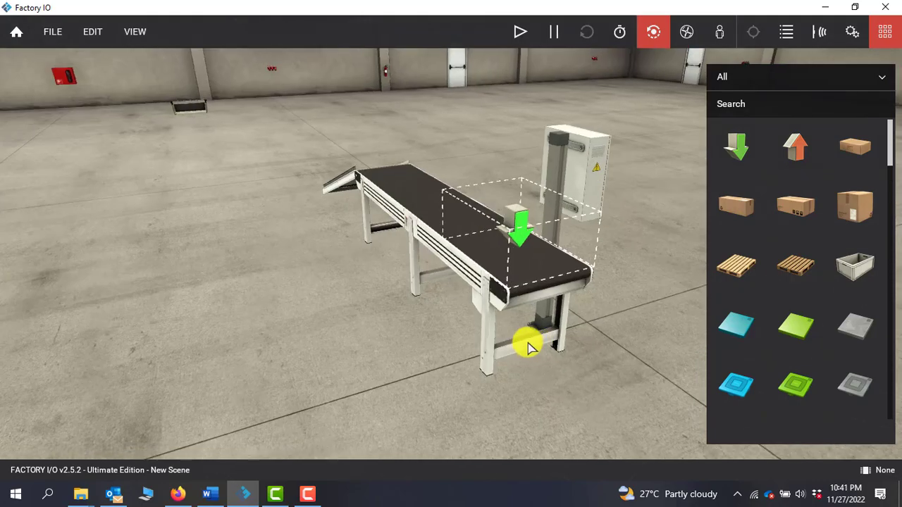
Step: Place a Remover on the floor and align it with the lower end of the chute conveyor
{"action": "right_click_drag", "start_coordinate": [528, 345], "coordinate": [94, 306]}
{"action": "scroll", "coordinate": [610, 275], "scroll_direction": "down", "scroll_amount": 2}
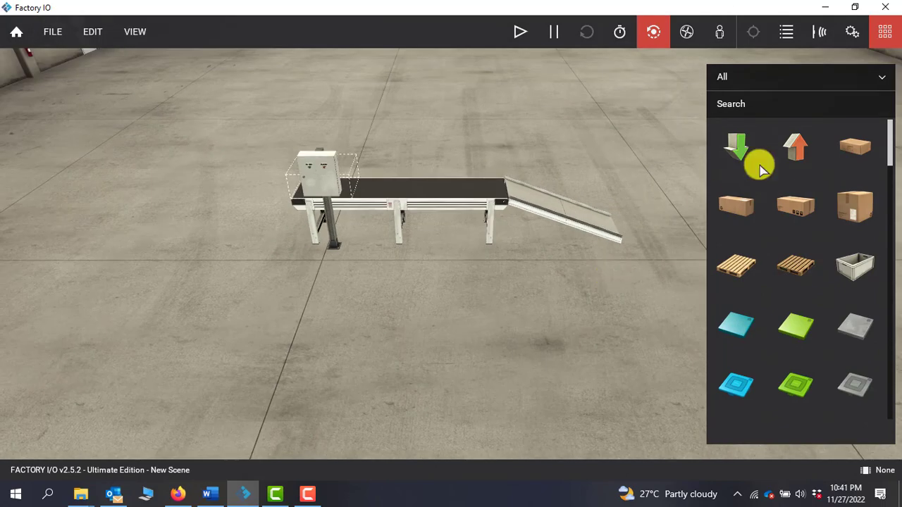
{"action": "left_click_drag", "start_coordinate": [796, 147], "coordinate": [624, 241]}
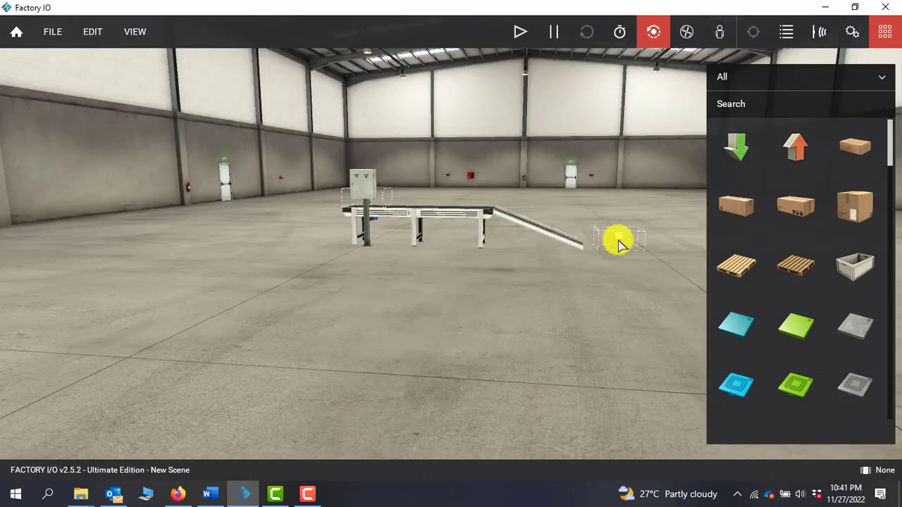
{"action": "left_click_drag", "start_coordinate": [627, 248], "coordinate": [606, 242]}
{"action": "right_click_drag", "start_coordinate": [606, 246], "coordinate": [2, 270]}
{"action": "right_click_drag", "start_coordinate": [479, 336], "coordinate": [333, 317]}
{"action": "left_click_drag", "start_coordinate": [337, 317], "coordinate": [351, 318]}
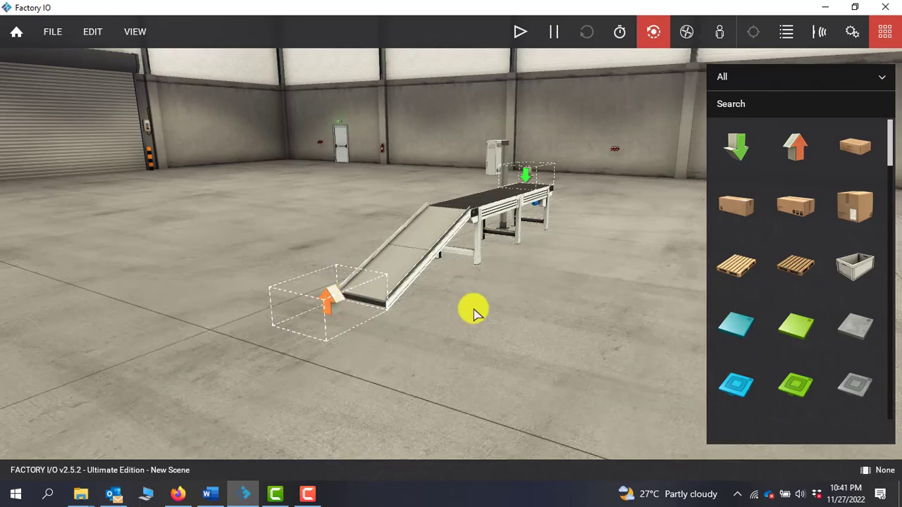
{"action": "right_click_drag", "start_coordinate": [469, 308], "coordinate": [249, 322]}
{"action": "scroll", "coordinate": [564, 184], "scroll_direction": "up", "scroll_amount": 2}
{"action": "scroll", "coordinate": [563, 185], "scroll_direction": "up", "scroll_amount": 2}
{"action": "scroll", "coordinate": [566, 185], "scroll_direction": "down", "scroll_amount": 1}
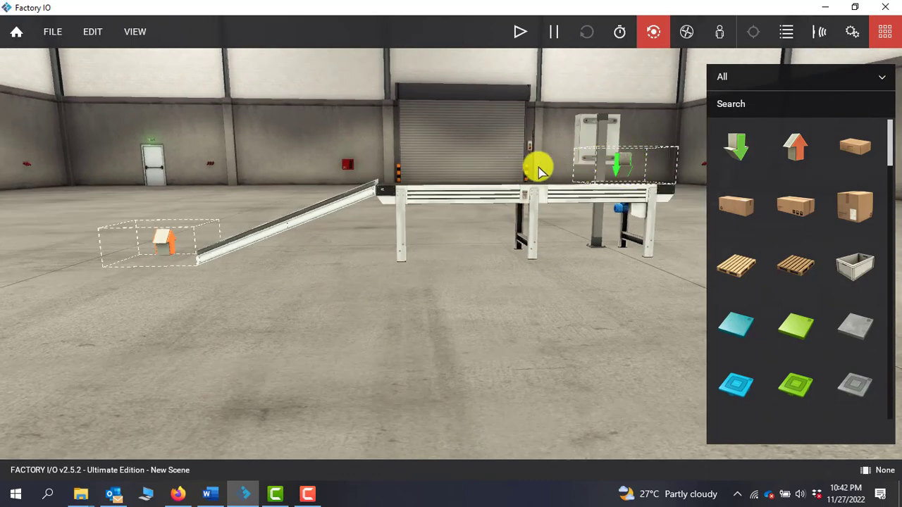
{"action": "right_click_drag", "start_coordinate": [510, 310], "coordinate": [456, 252]}
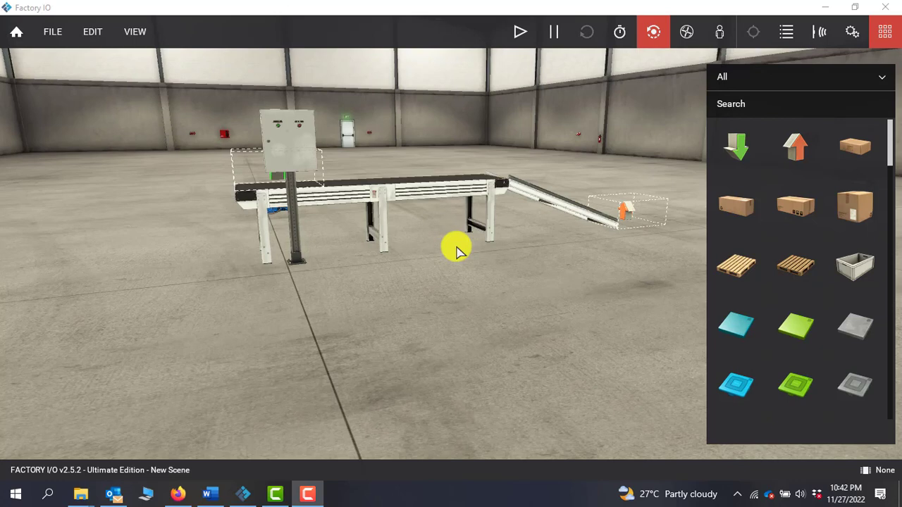